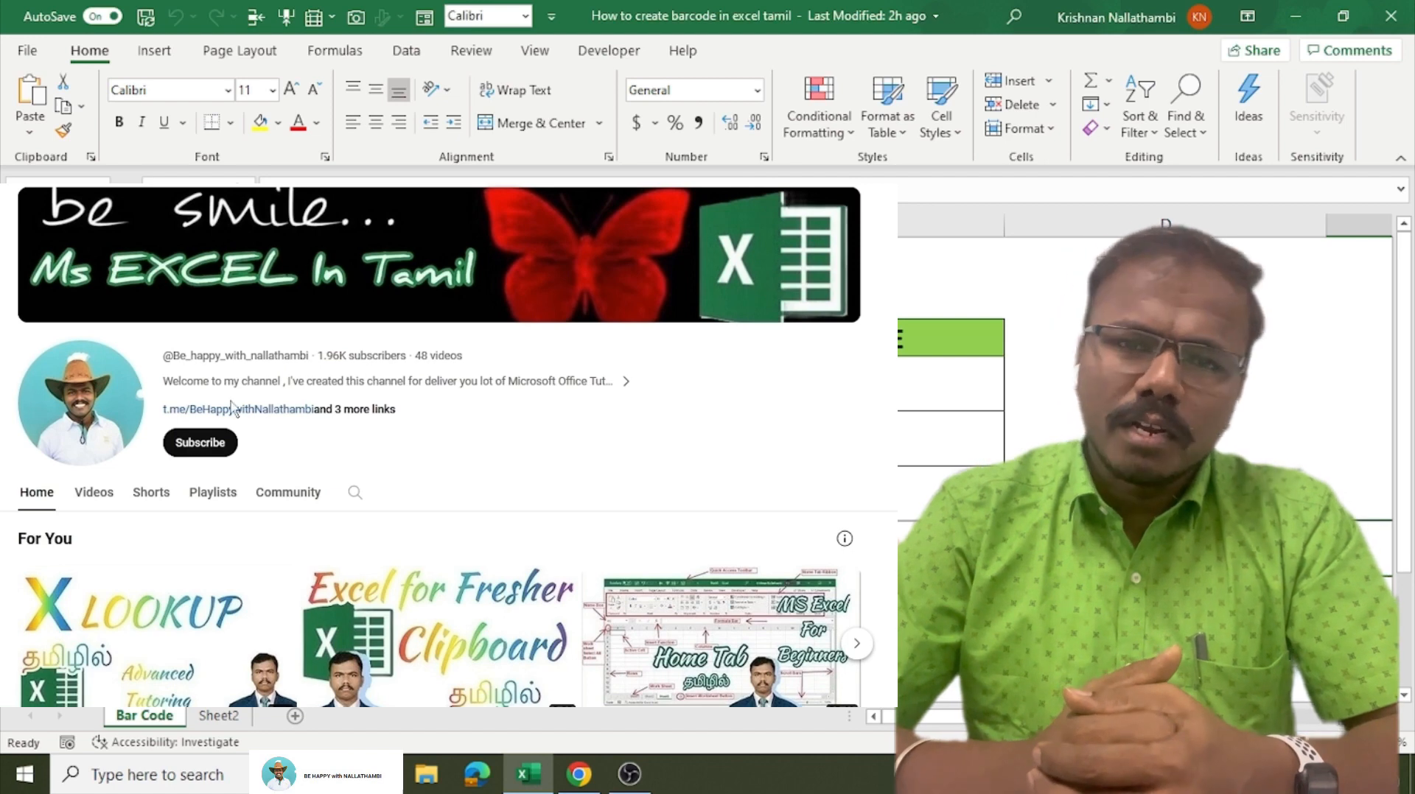
{"action": "left_click", "coordinate": [204, 445]}
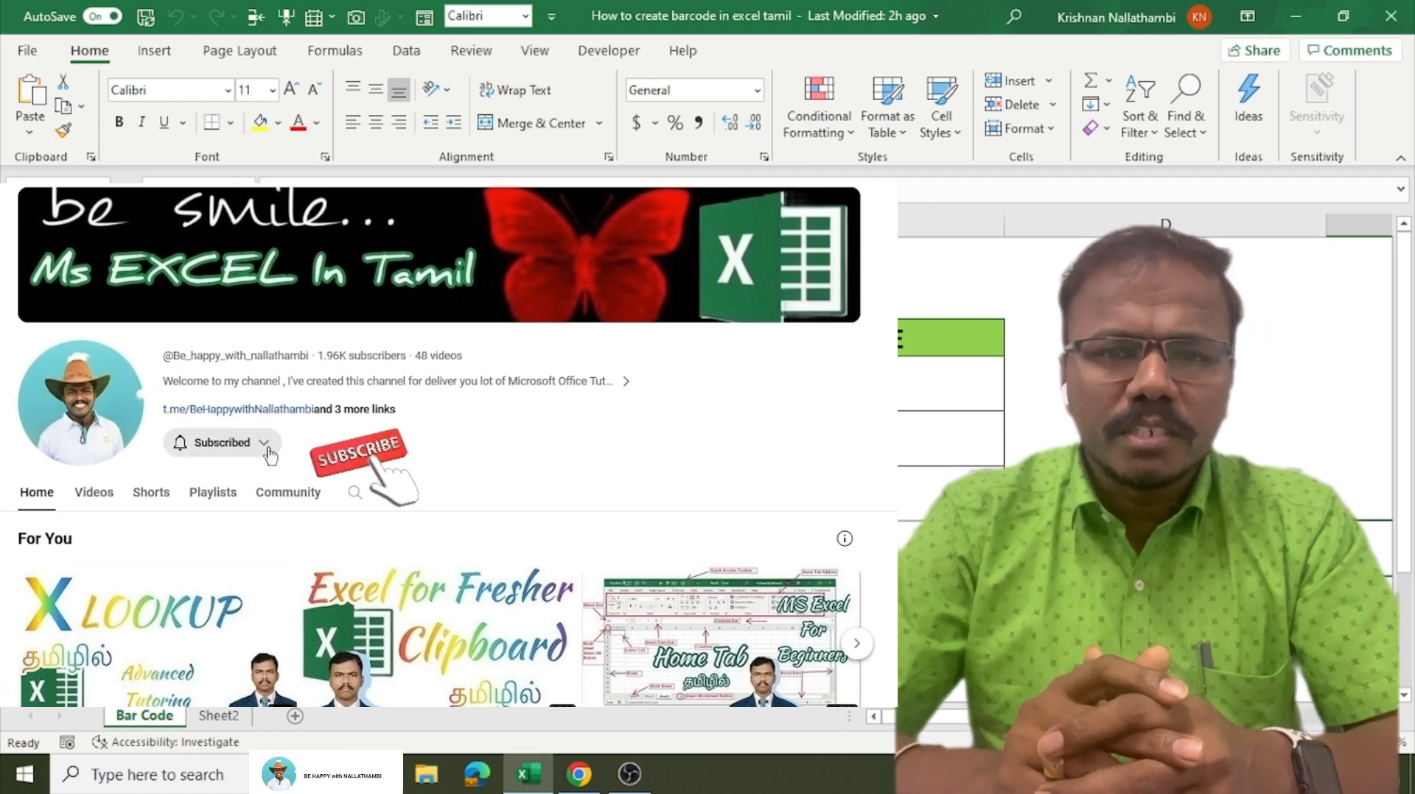
{"action": "left_click", "coordinate": [267, 451]}
{"action": "left_click", "coordinate": [259, 451]}
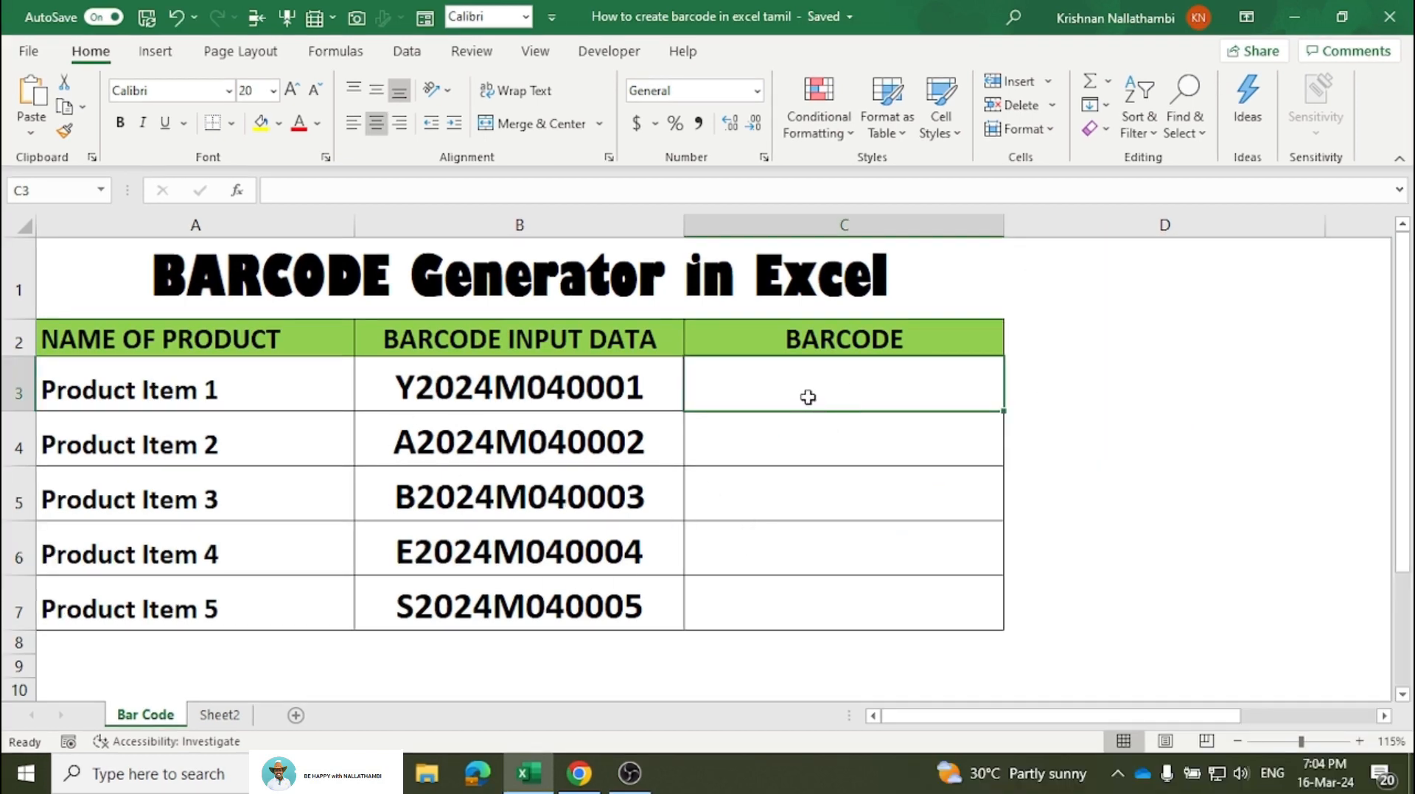
Enter the formula ="*"&B3&"*" in cell C3 to wrap the first product's barcode input data in asterisks.
{"action": "type", "text": "="}
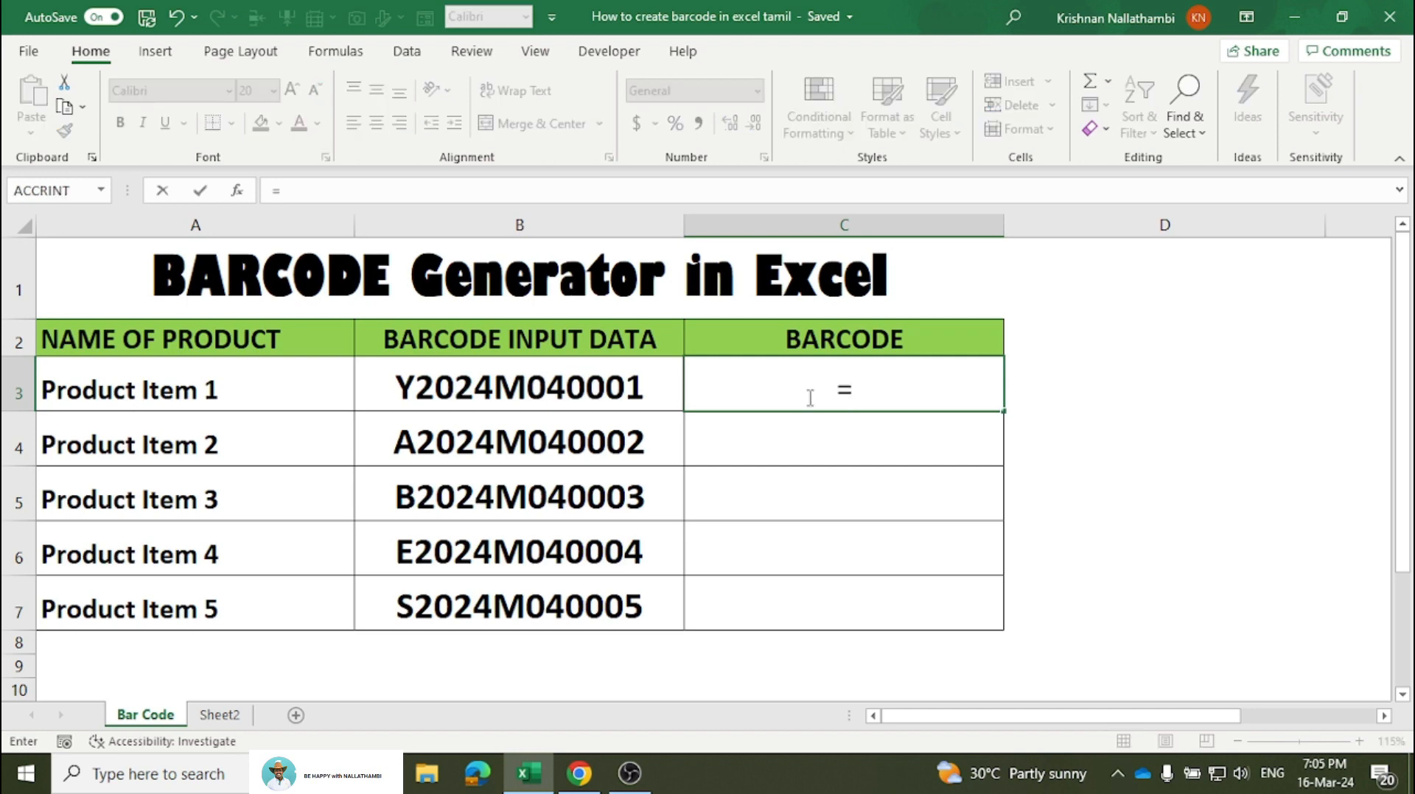
{"action": "type", "text": "\""}
{"action": "type", "text": "*\"&"}
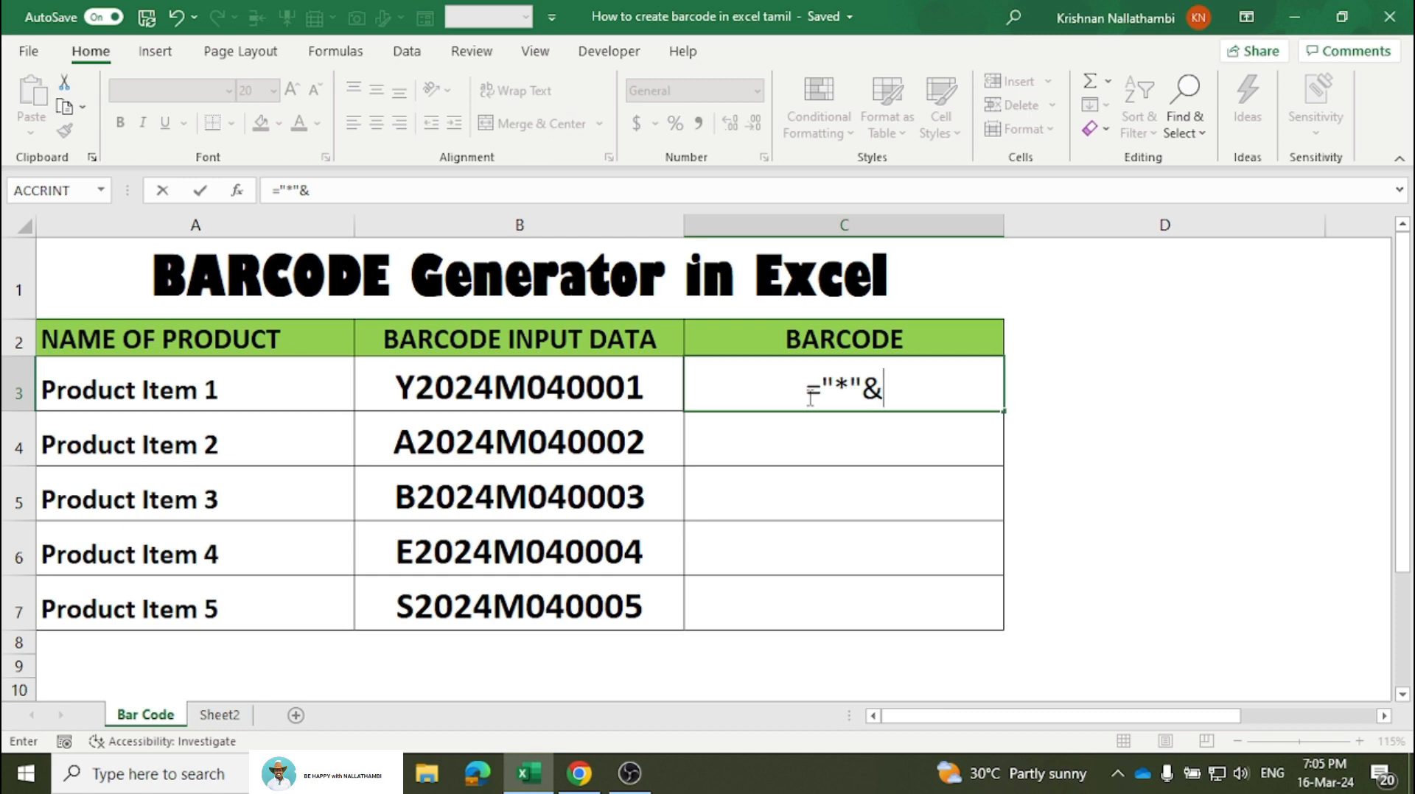
{"action": "left_click", "coordinate": [544, 396]}
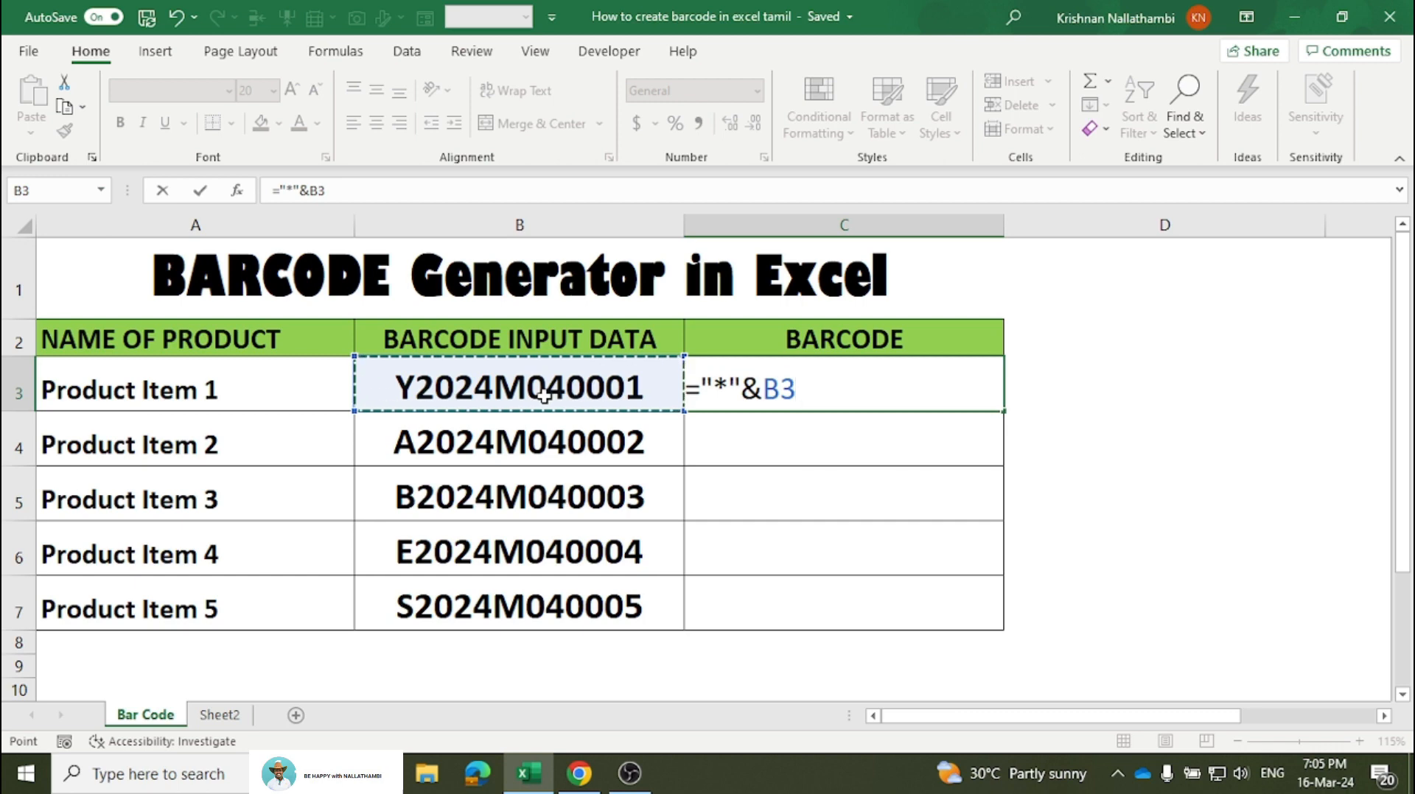
{"action": "type", "text": "&"}
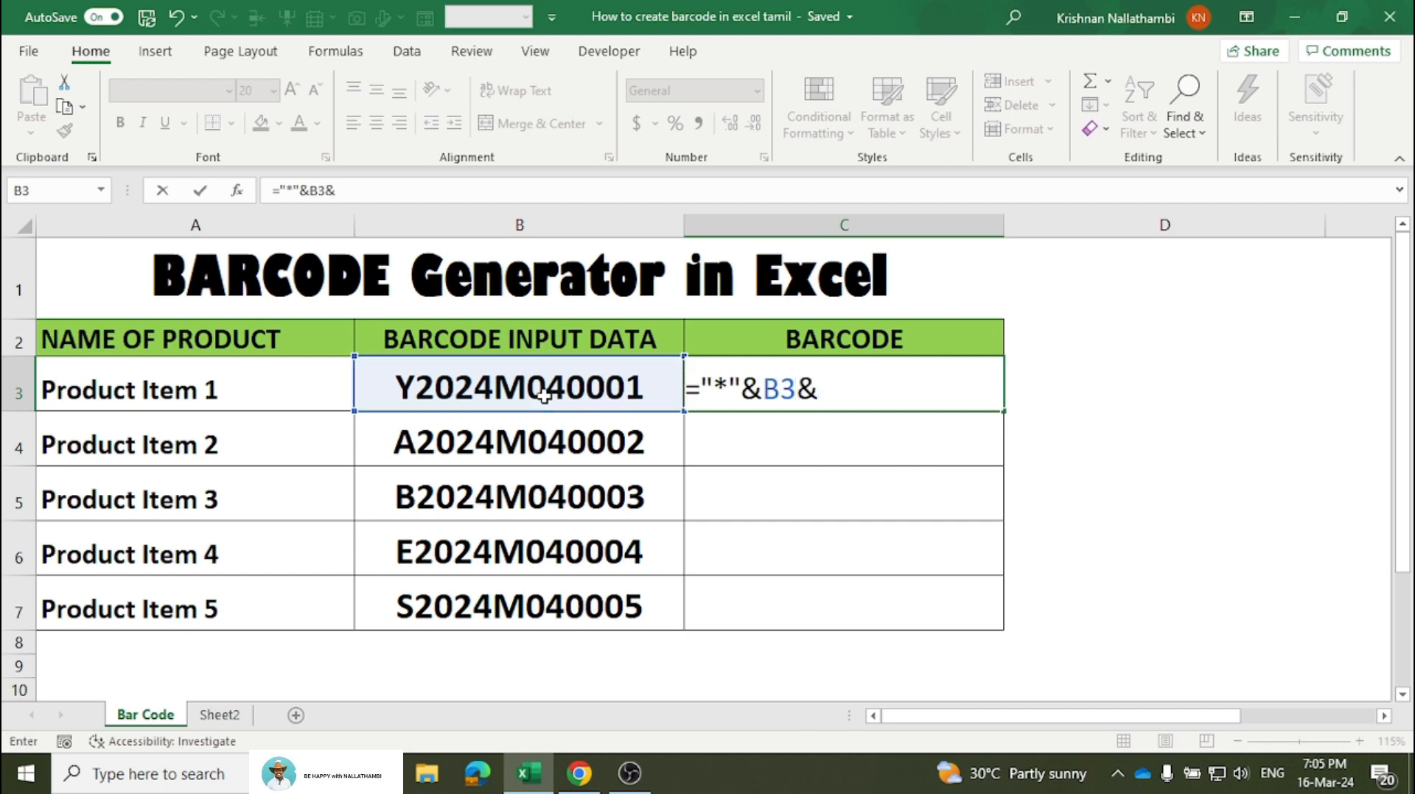
{"action": "type", "text": "\"*\""}
{"action": "key", "text": "Return"}
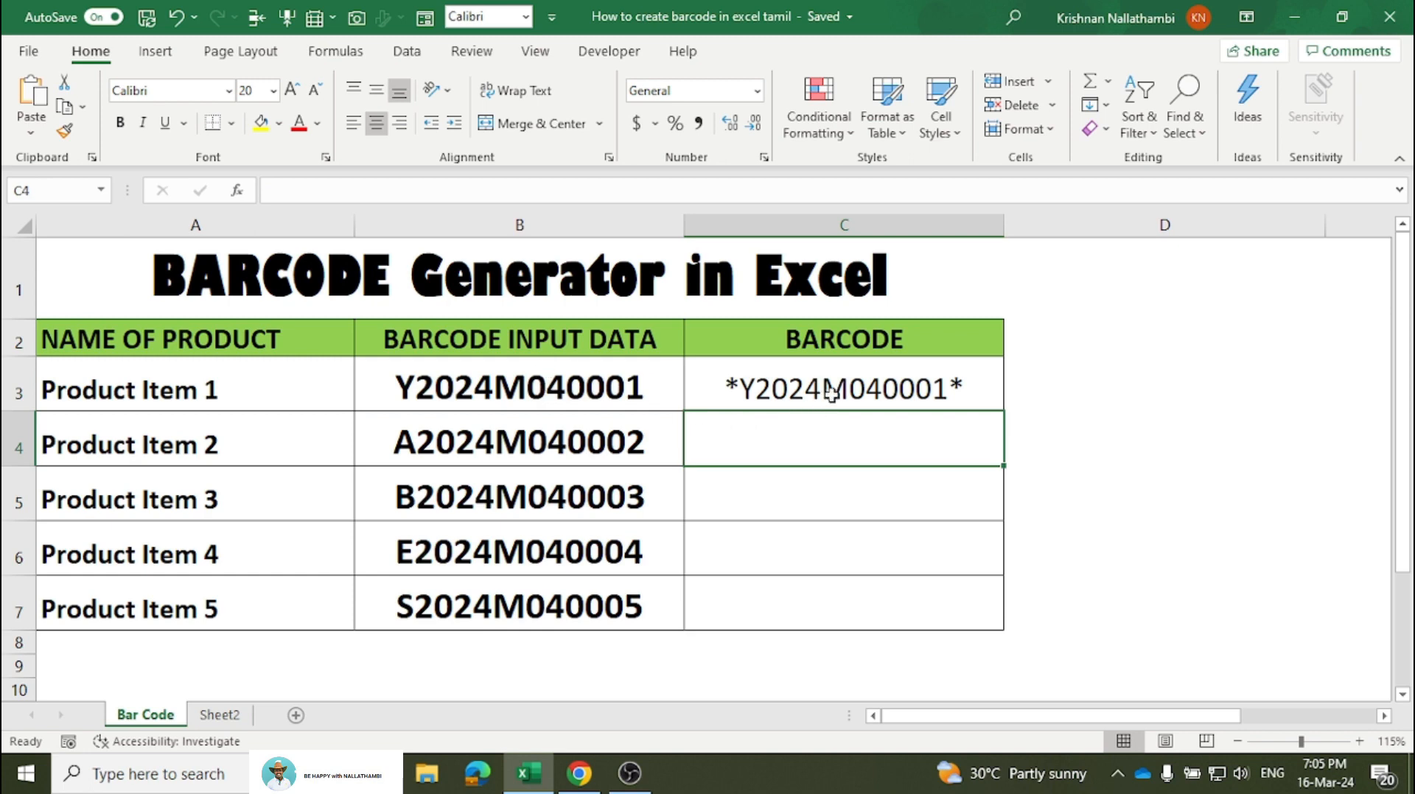
Fill the C3 formula down through C7 for the remaining products and check the copied formulas.
{"action": "left_click", "coordinate": [869, 390]}
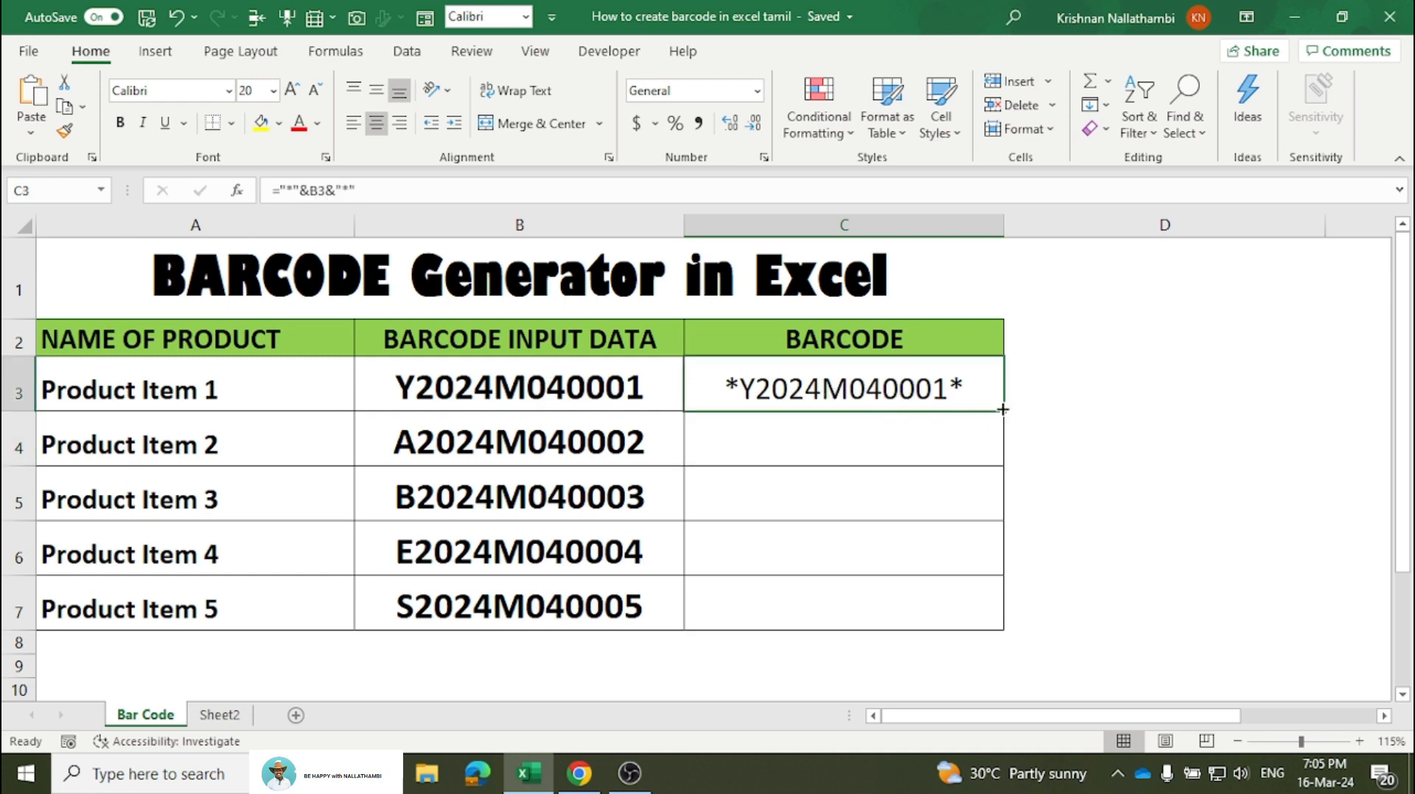
{"action": "left_click_drag", "start_coordinate": [1002, 410], "coordinate": [1001, 611]}
{"action": "left_click", "coordinate": [899, 492]}
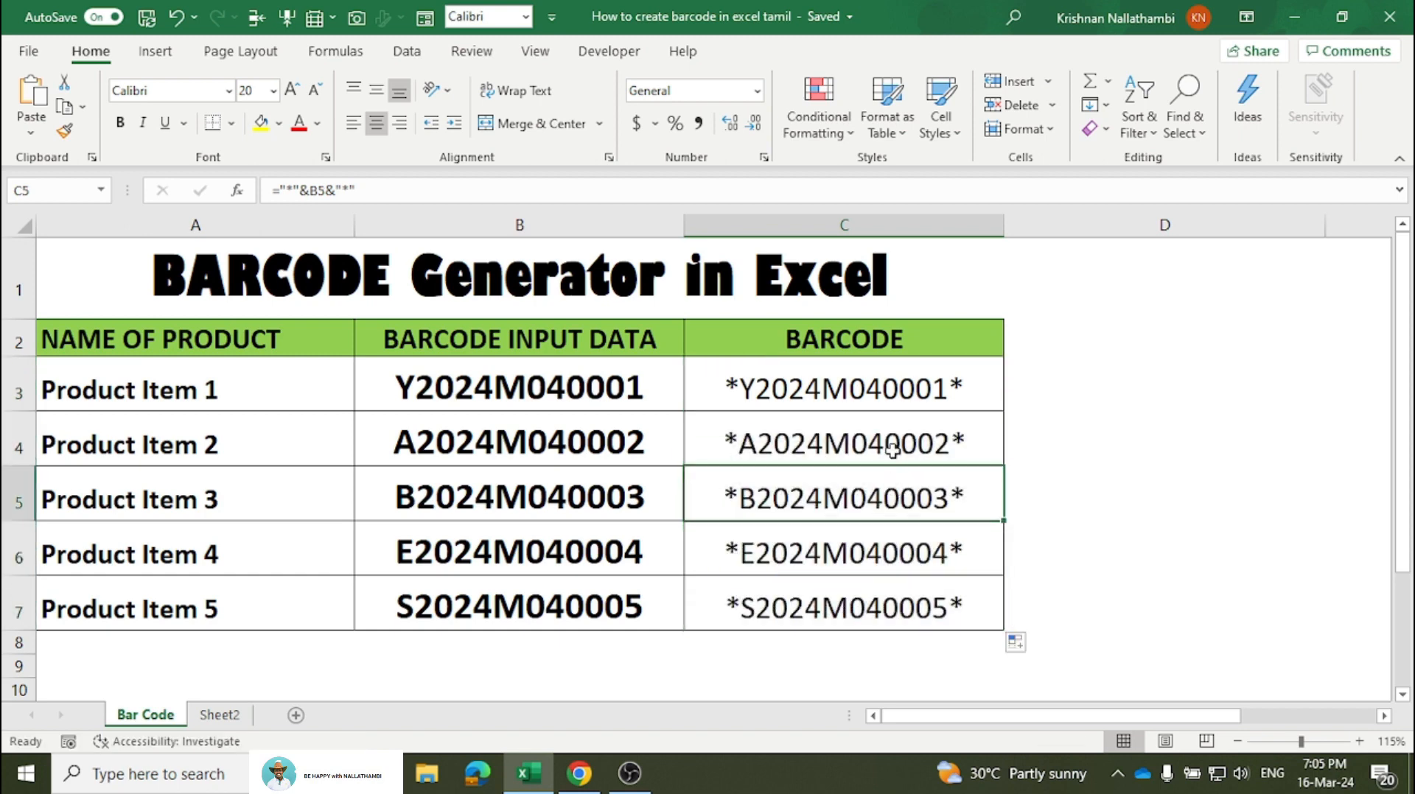
{"action": "left_click", "coordinate": [888, 435]}
{"action": "left_click", "coordinate": [884, 406]}
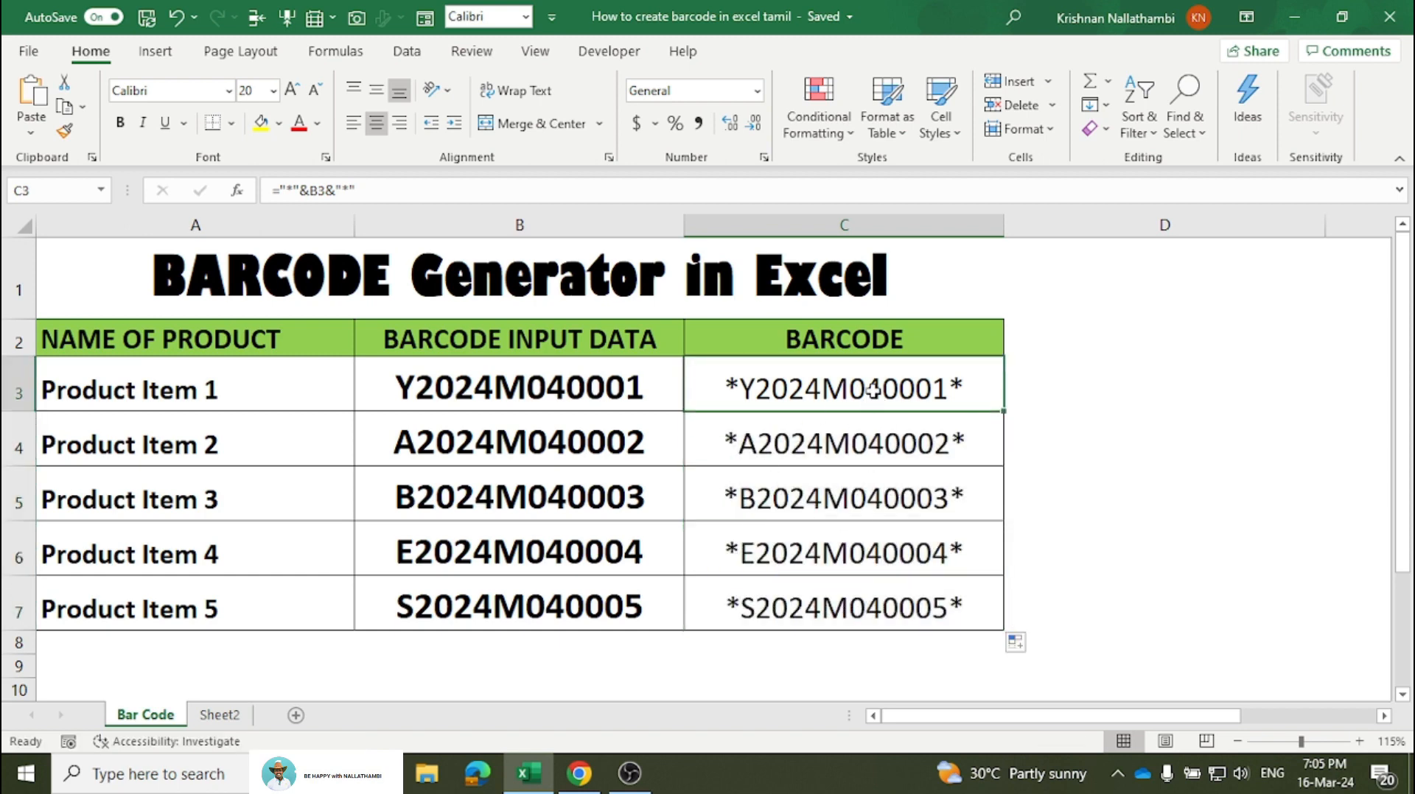
Apply the Code 128 barcode font to the BARCODE cells C3:C7.
{"action": "left_click_drag", "start_coordinate": [873, 391], "coordinate": [890, 608]}
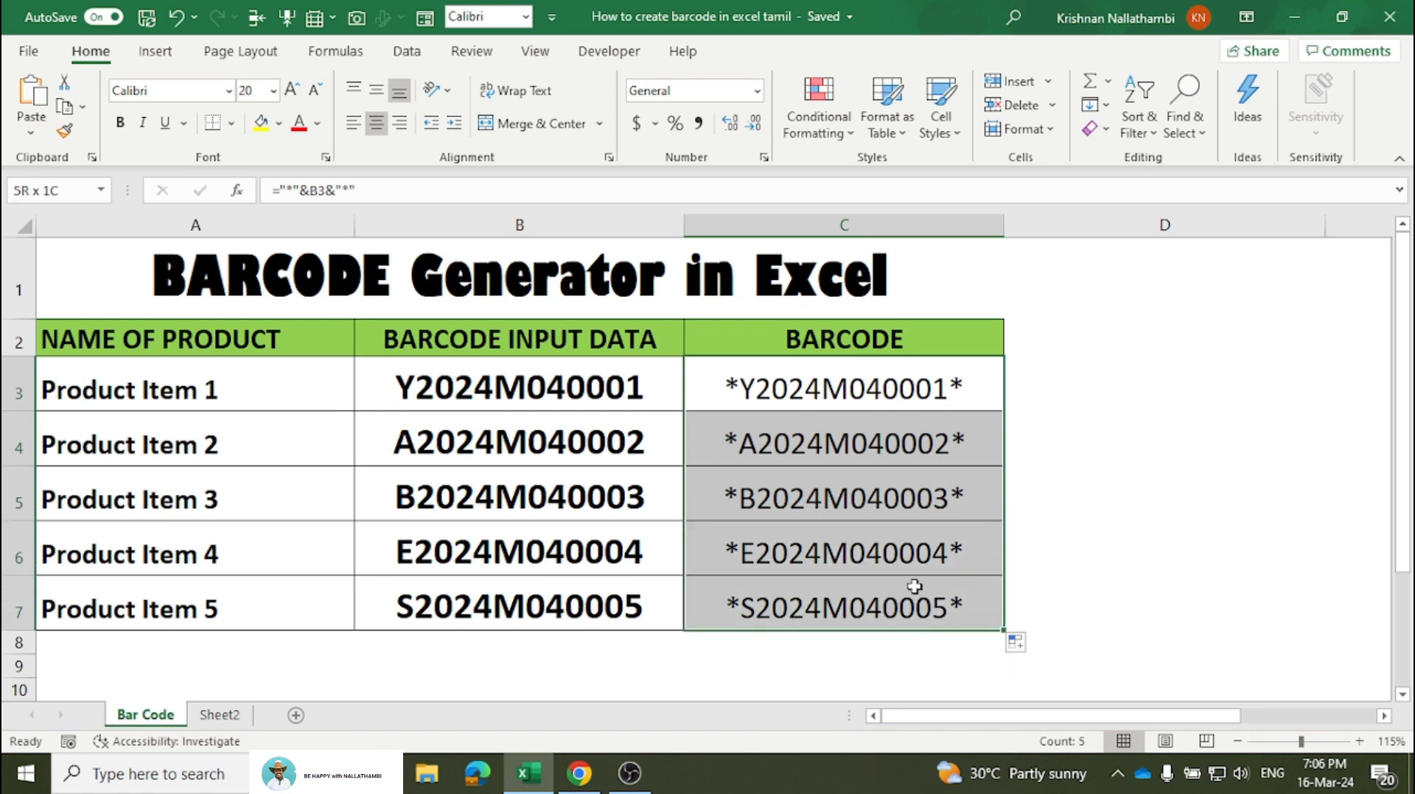
{"action": "left_click", "coordinate": [230, 92]}
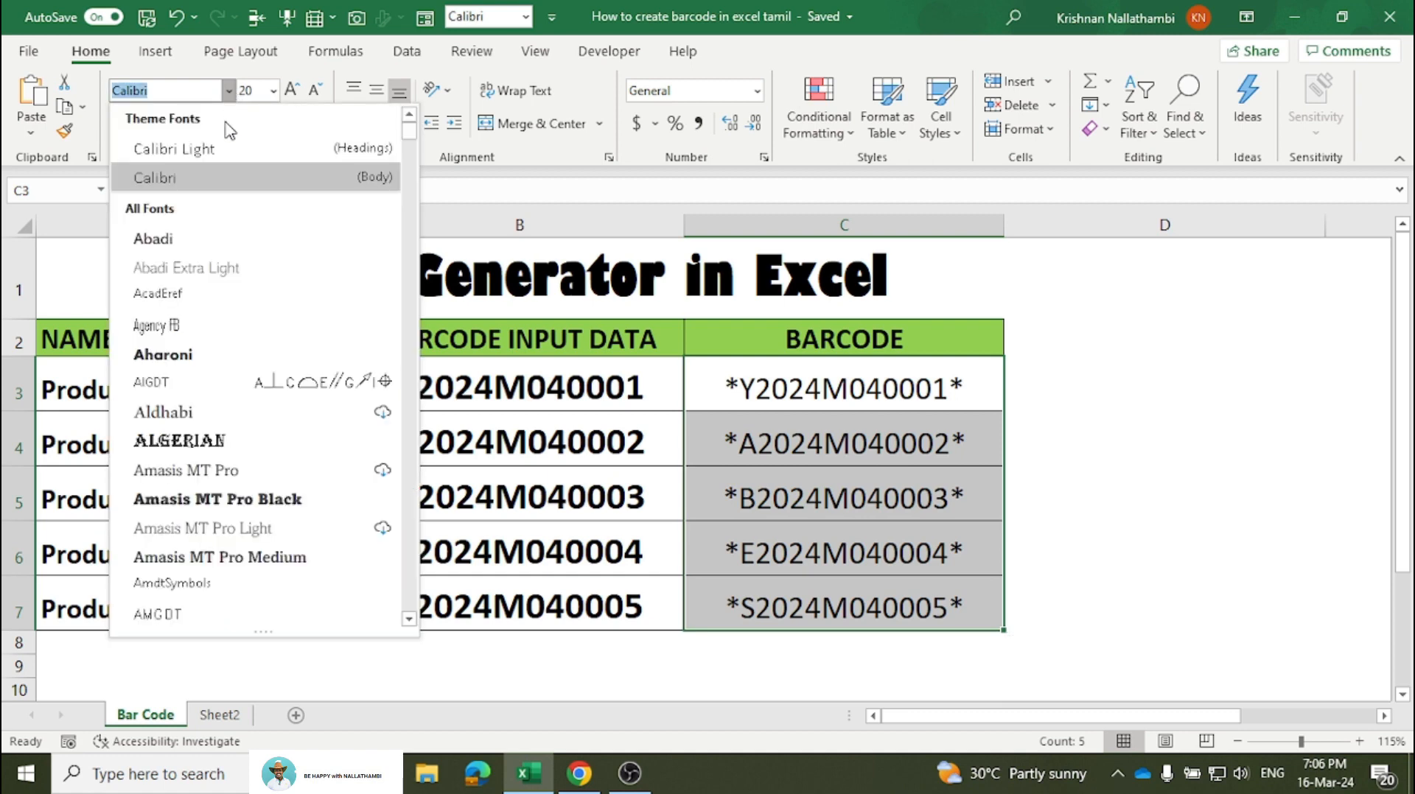
{"action": "scroll", "coordinate": [288, 324], "scroll_direction": "down", "scroll_amount": 6}
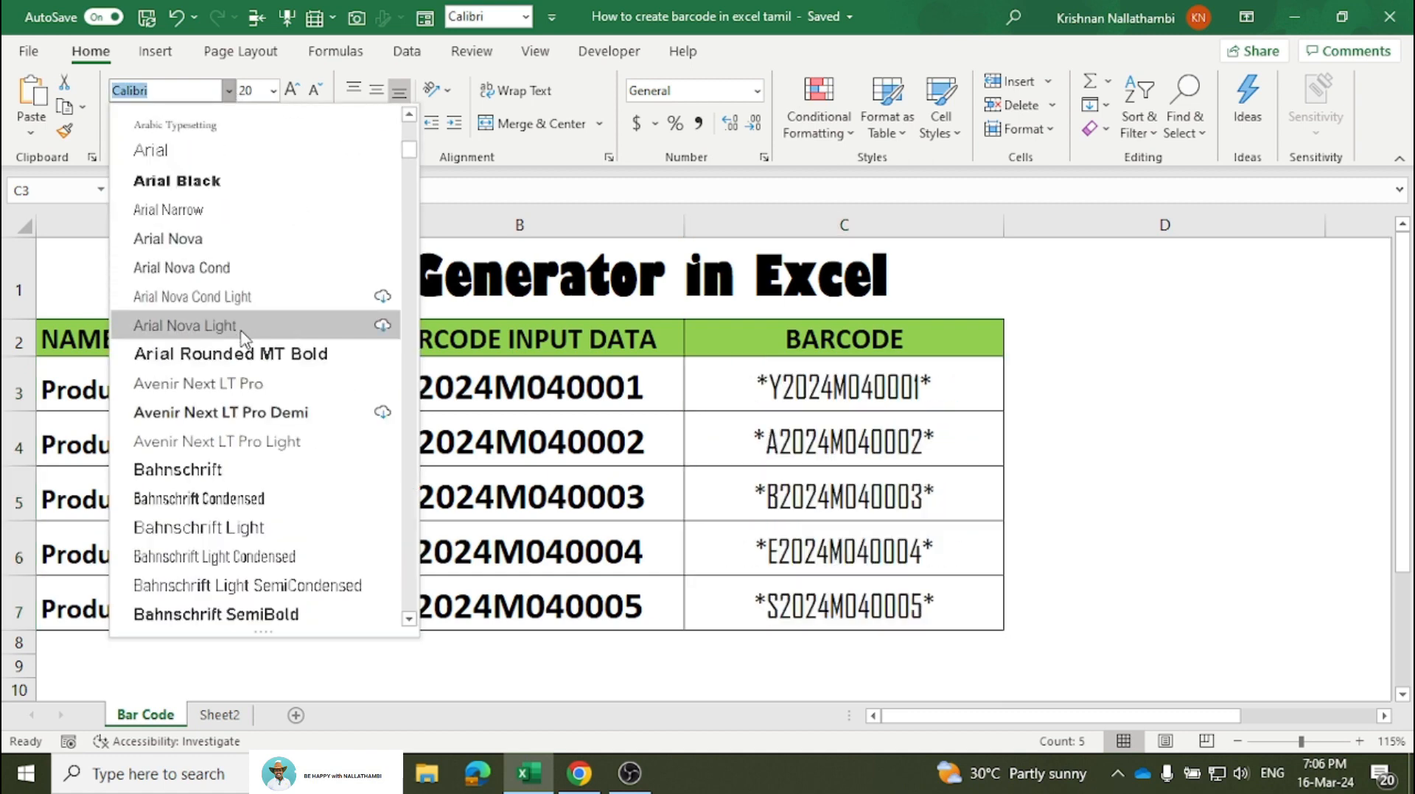
{"action": "scroll", "coordinate": [243, 335], "scroll_direction": "down", "scroll_amount": 15}
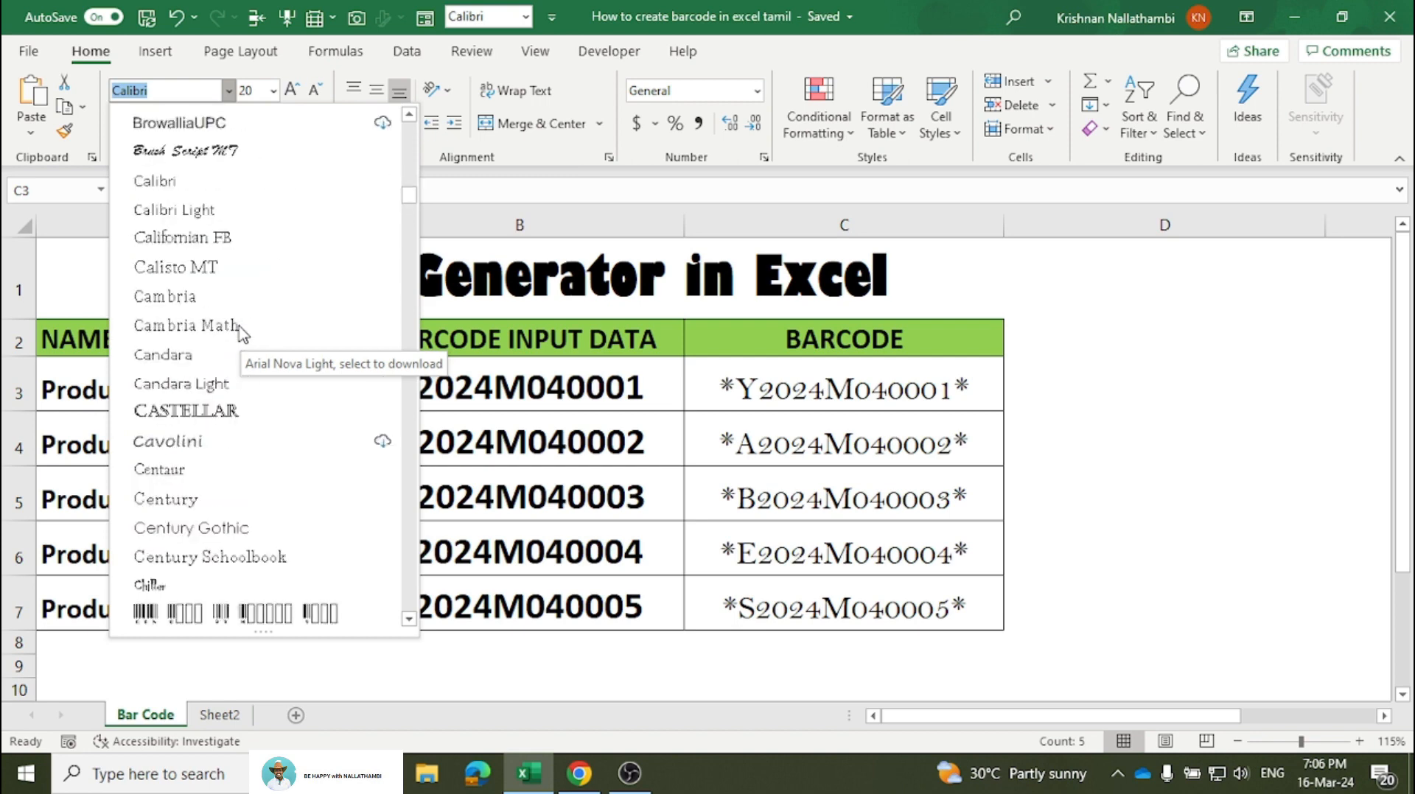
{"action": "scroll", "coordinate": [243, 334], "scroll_direction": "down", "scroll_amount": 1}
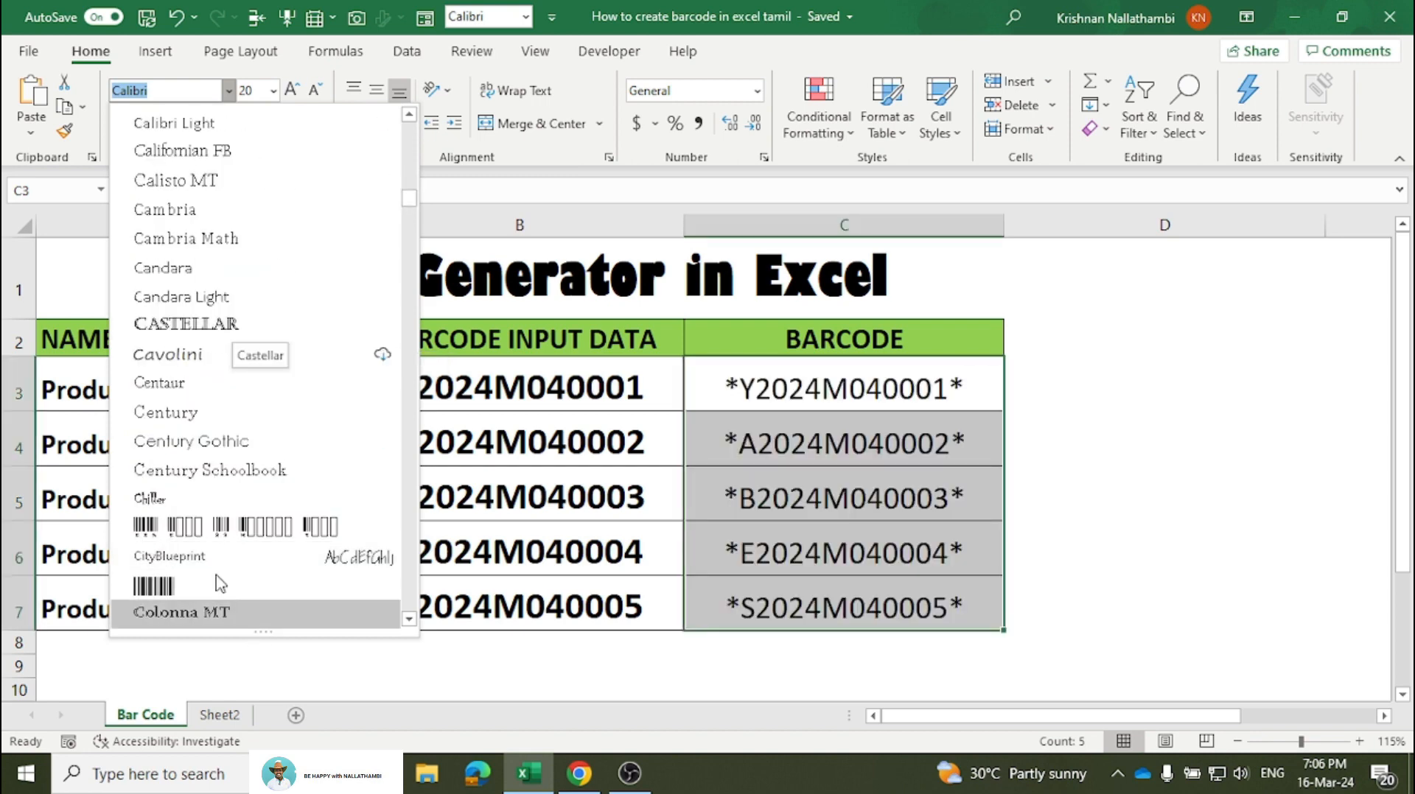
{"action": "scroll", "coordinate": [218, 582], "scroll_direction": "down", "scroll_amount": 2}
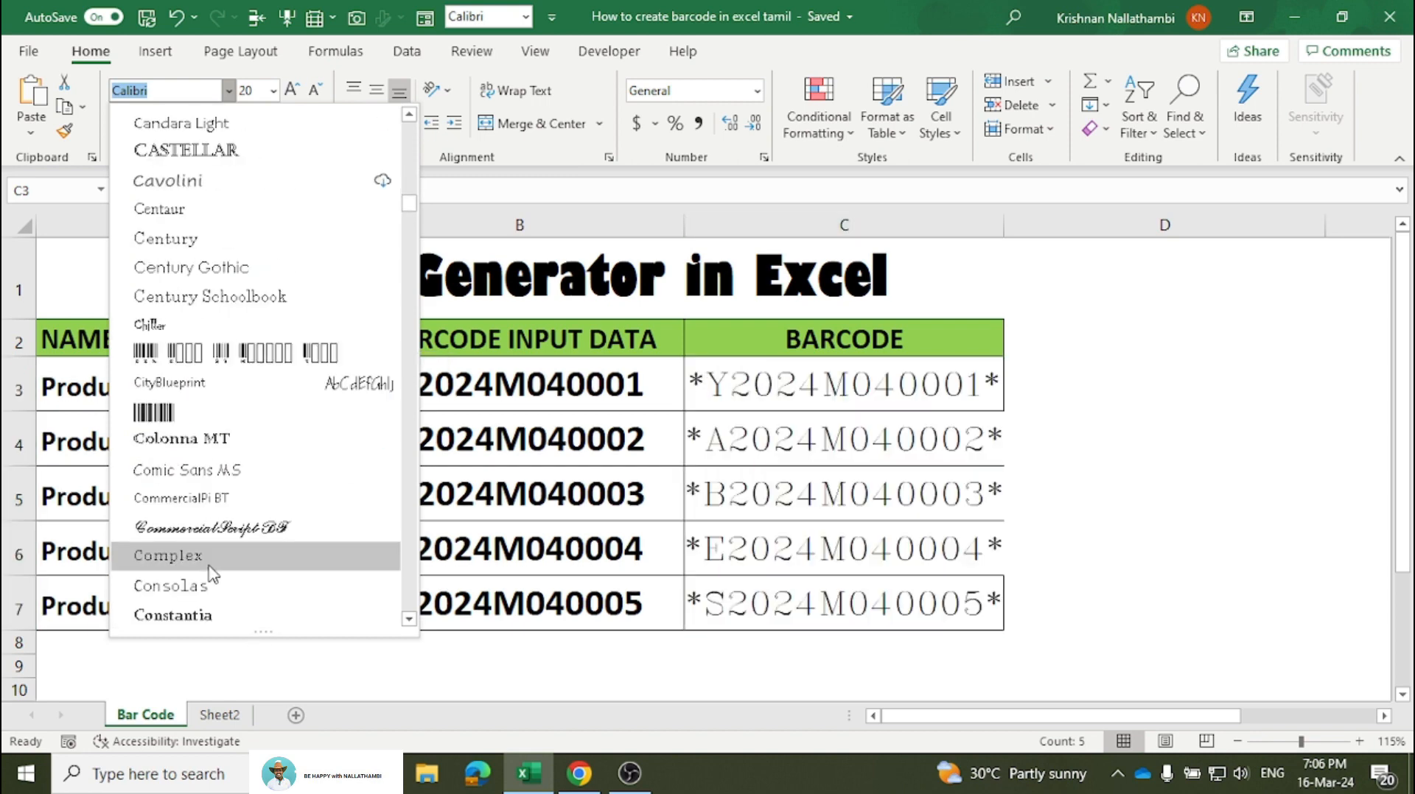
{"action": "left_click", "coordinate": [157, 414]}
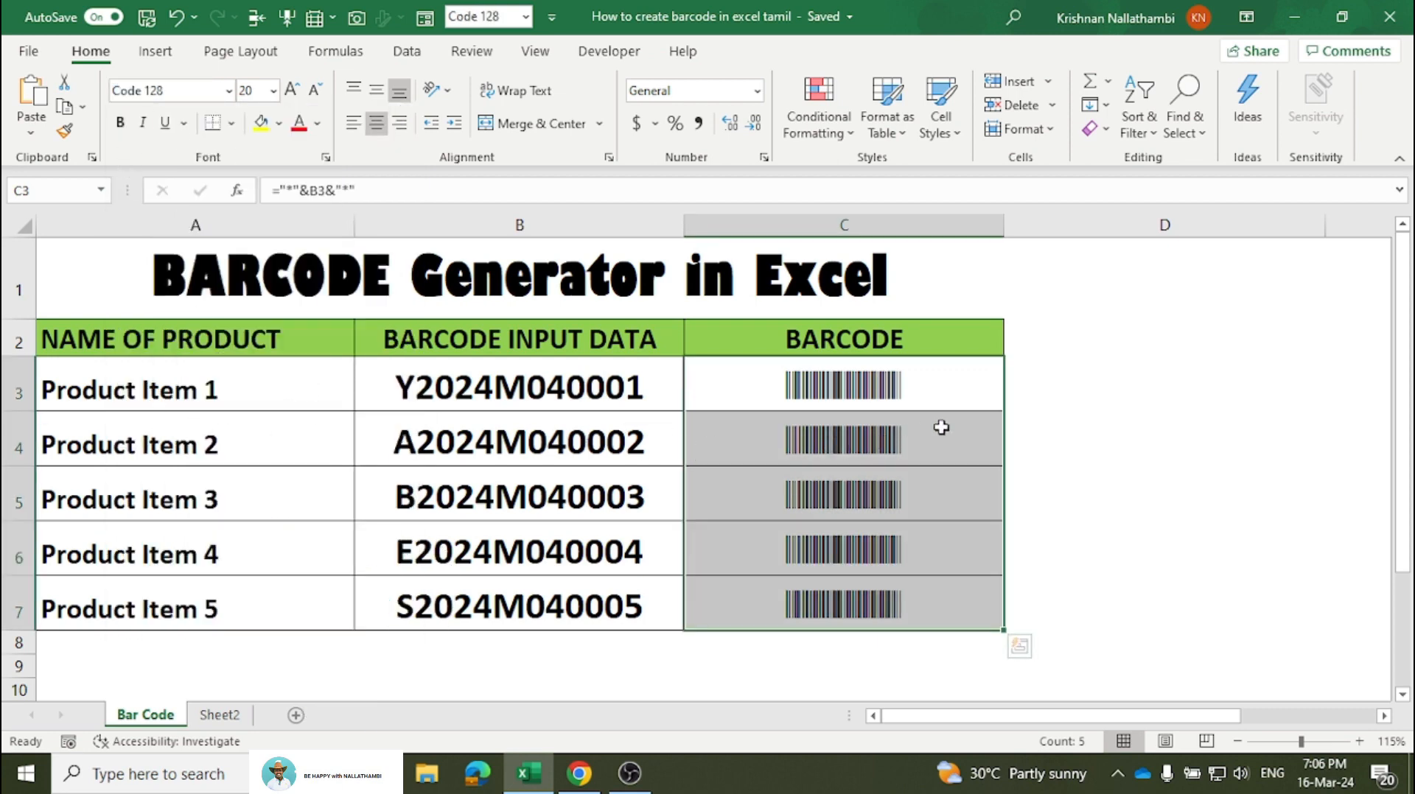
{"action": "left_click", "coordinate": [230, 94]}
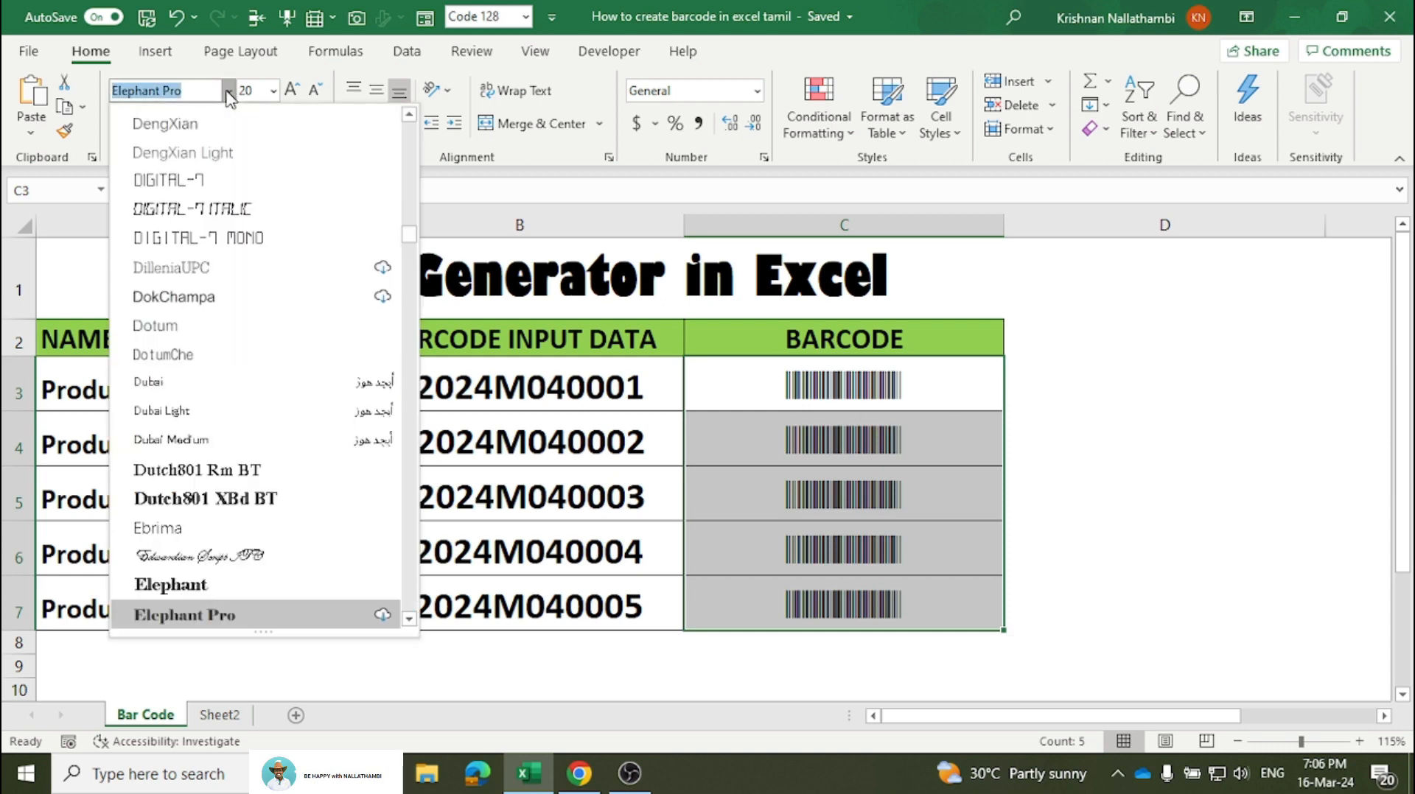
{"action": "left_click", "coordinate": [1144, 385]}
{"action": "left_click", "coordinate": [947, 387]}
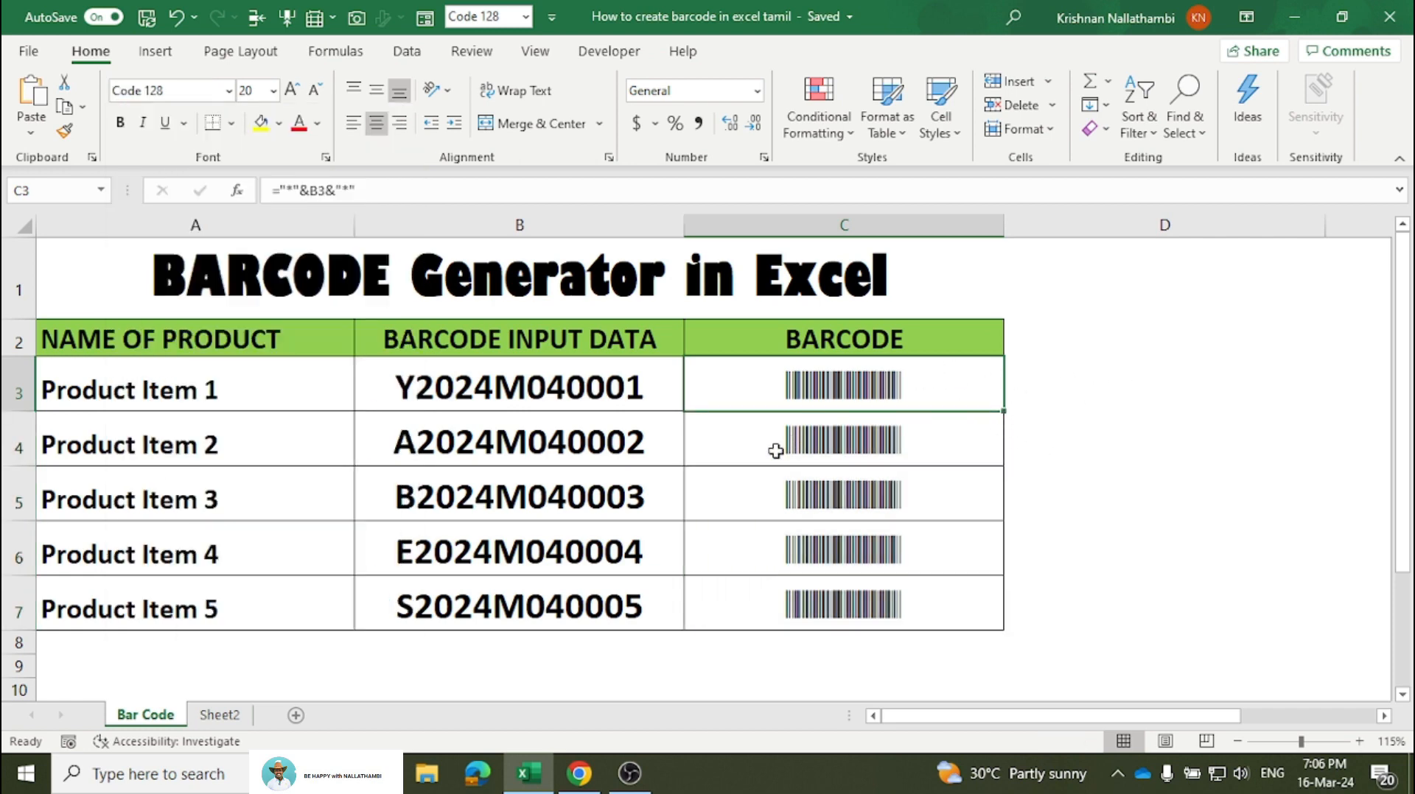
{"action": "left_click", "coordinate": [580, 772]}
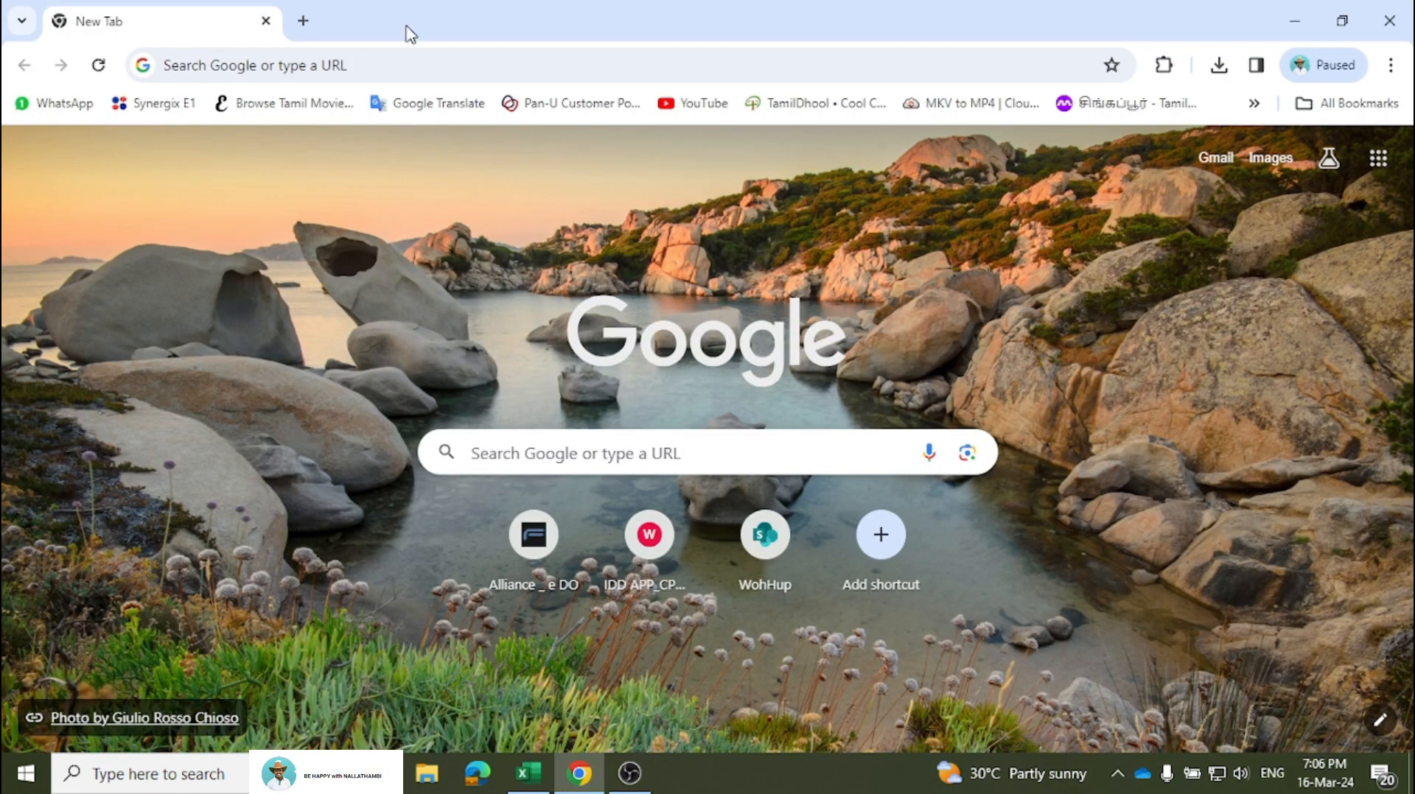
{"action": "left_click", "coordinate": [457, 70]}
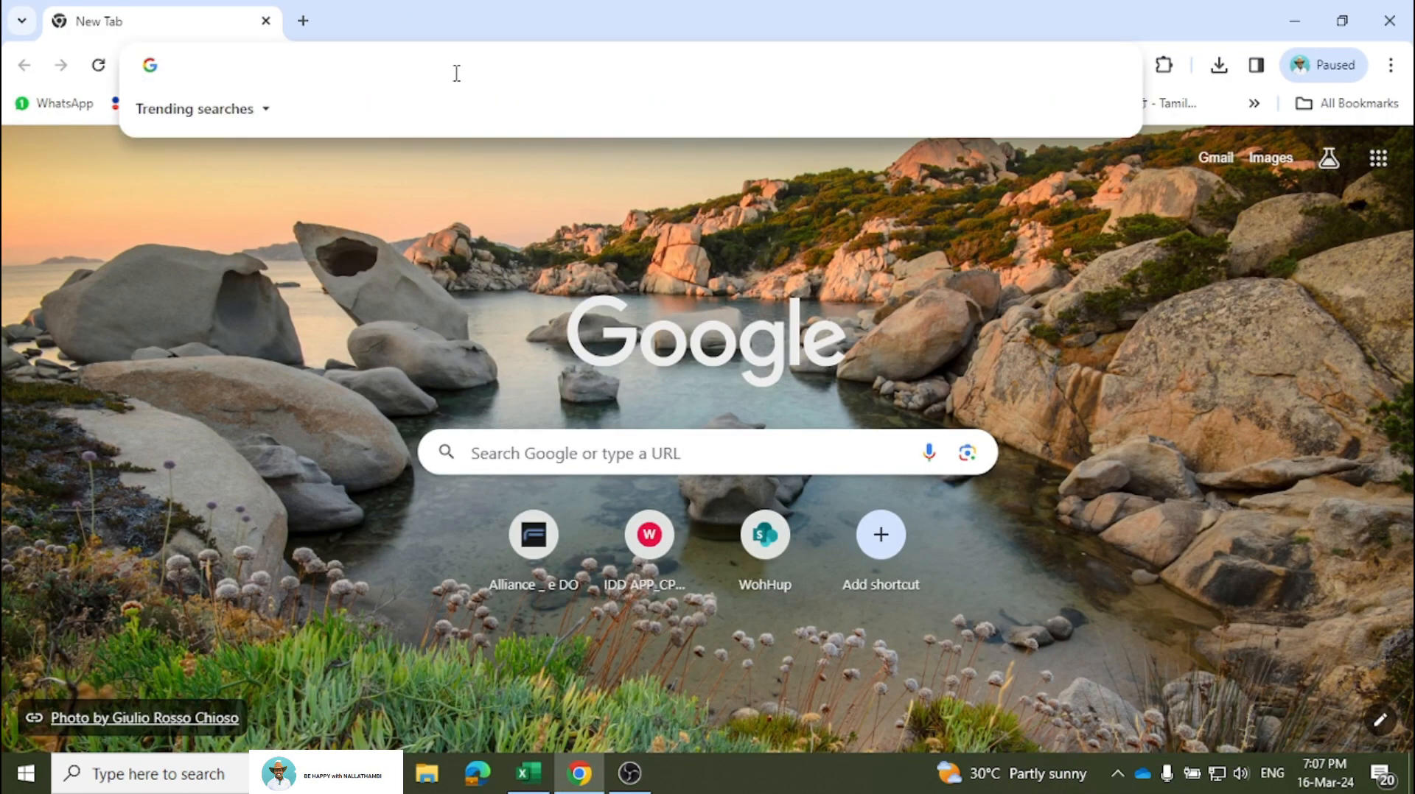
{"action": "type", "text": "www"}
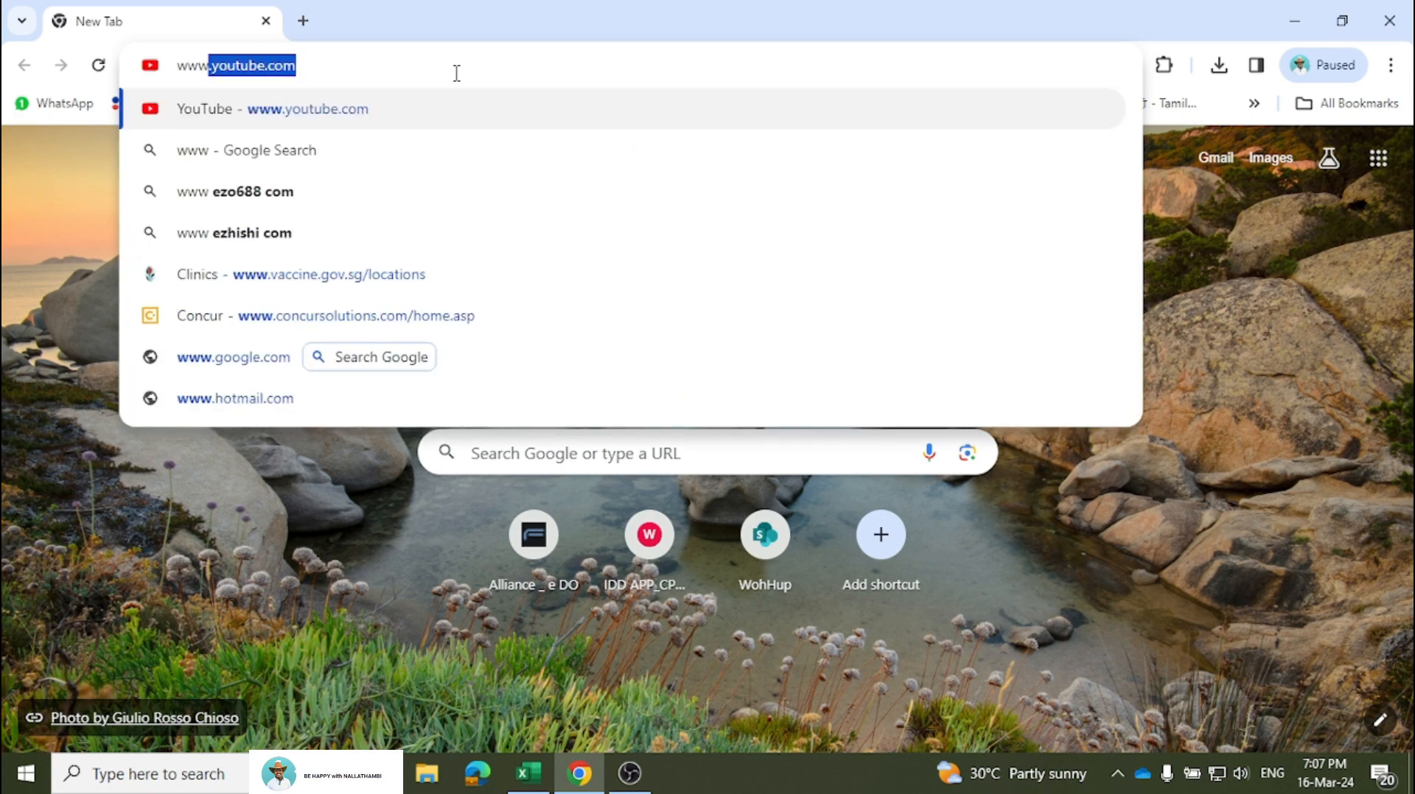
{"action": "type", "text": "."}
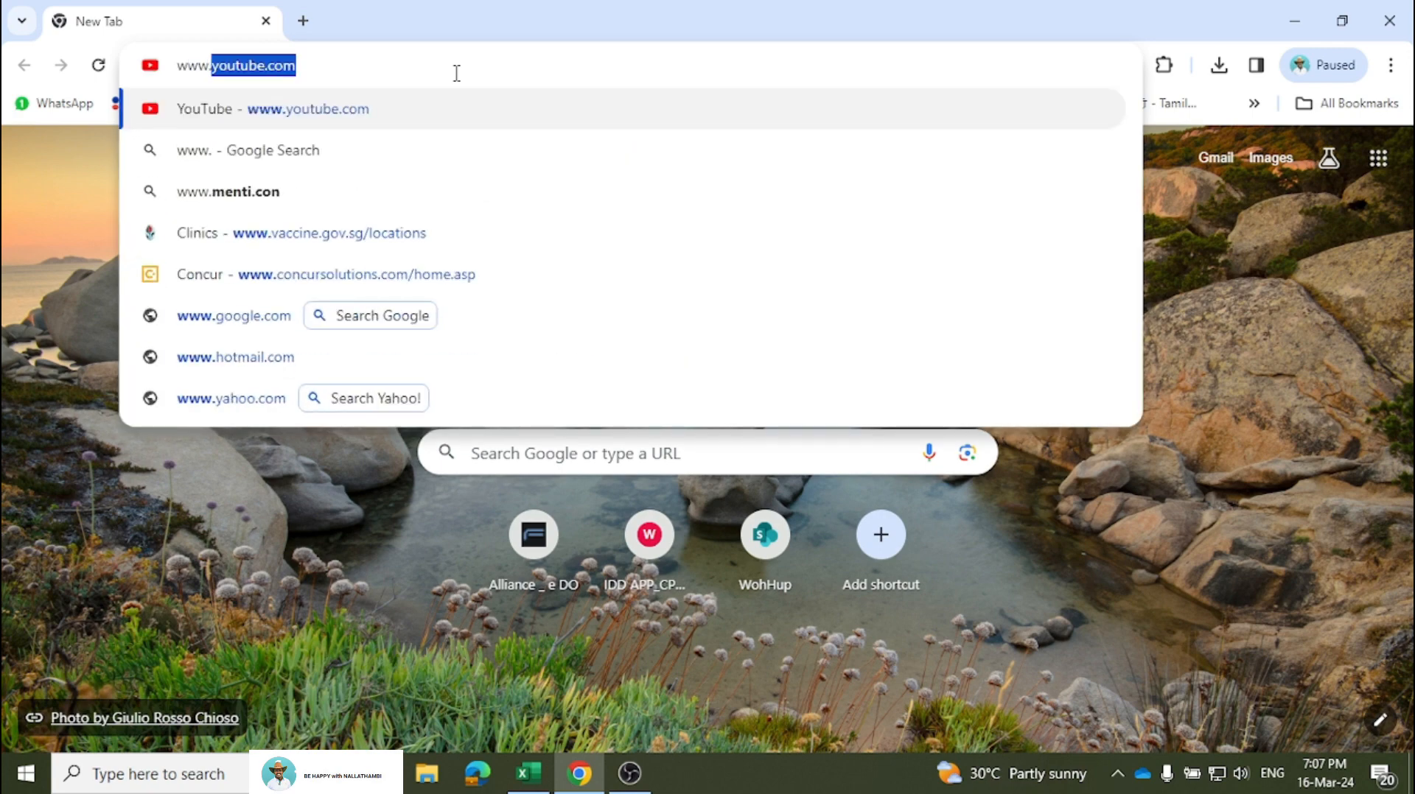
{"action": "type", "text": "d"}
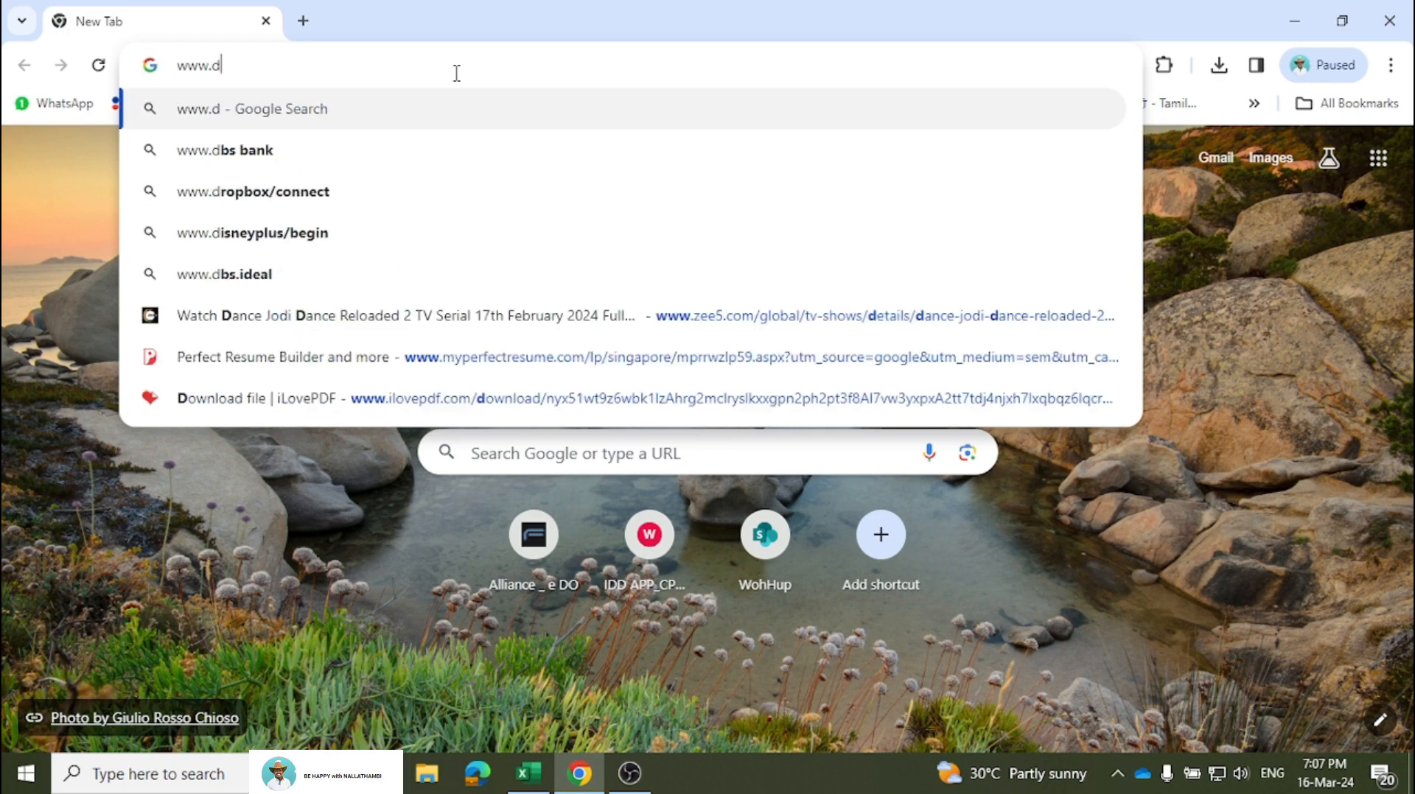
{"action": "type", "text": "afont"}
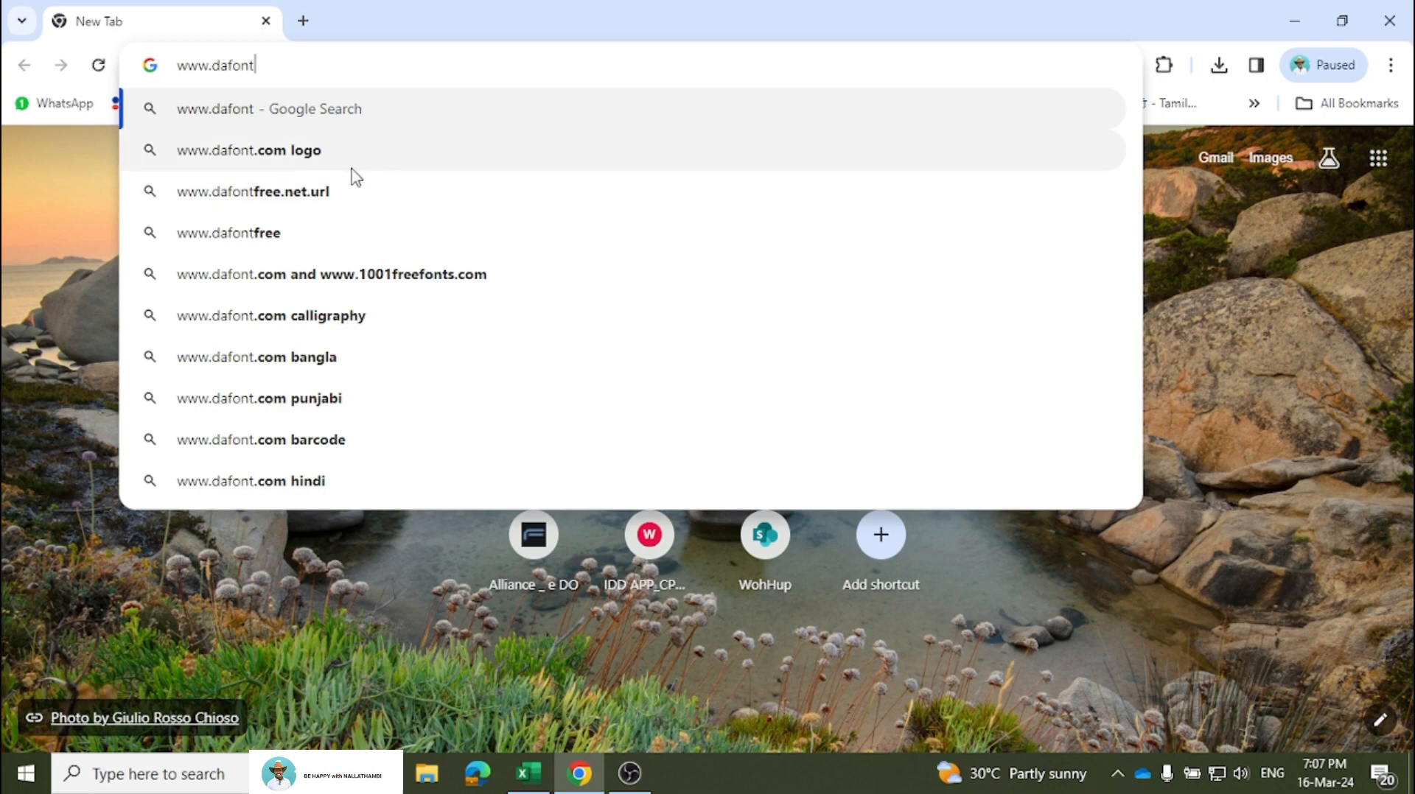
{"action": "type", "text": ".com"}
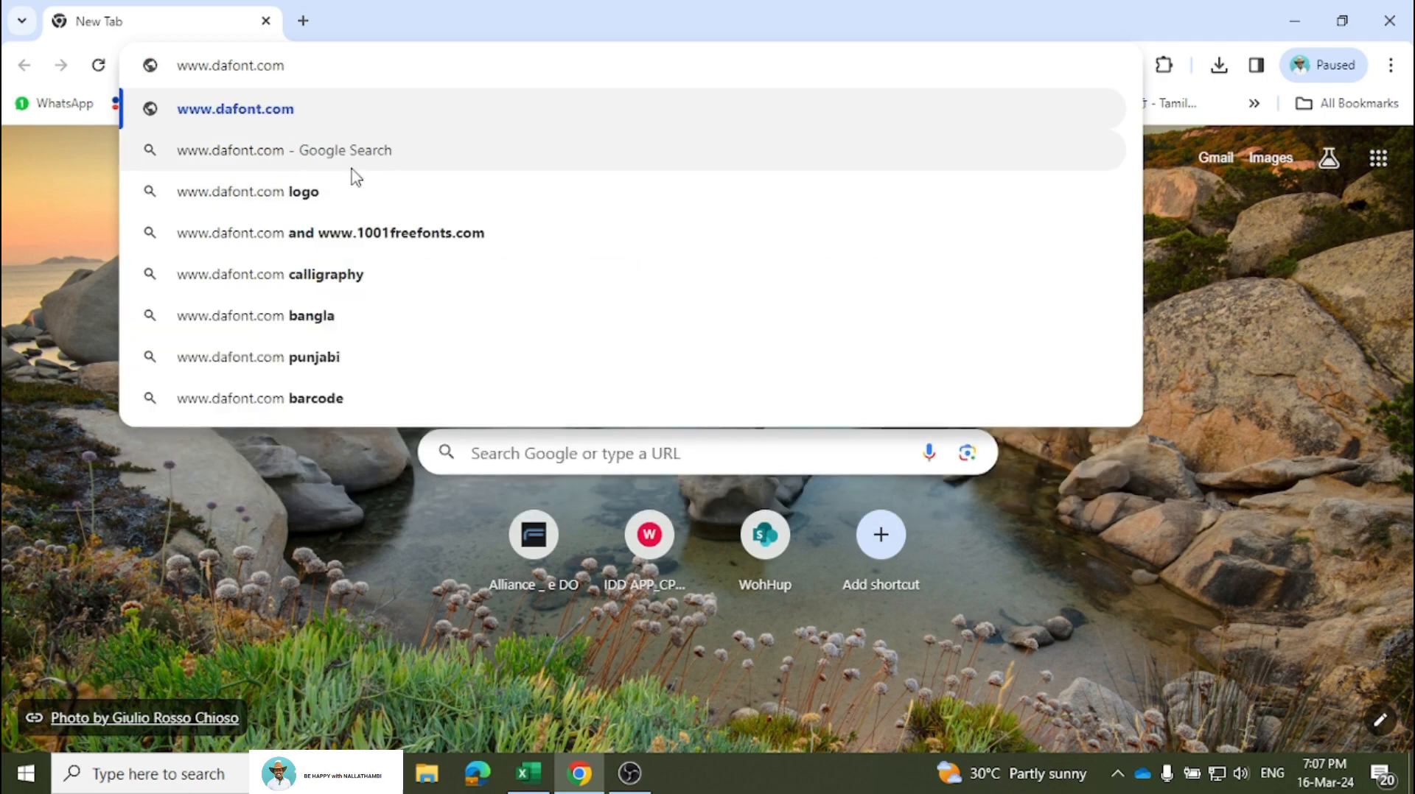
{"action": "key", "text": "Return"}
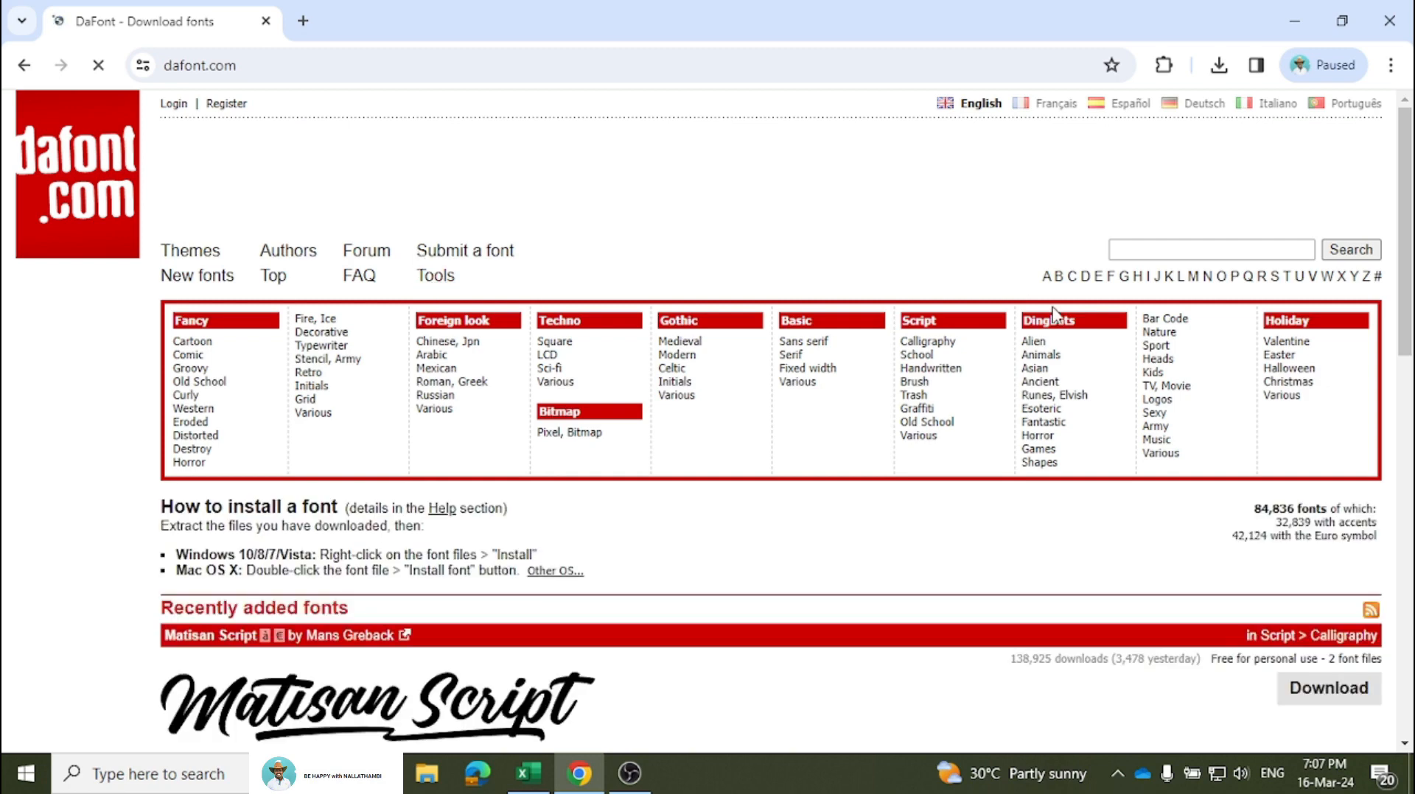
Open the Bar Code category under Dingbats and look through its downloadable barcode fonts, including Code 128.
{"action": "scroll", "coordinate": [908, 402], "scroll_direction": "down", "scroll_amount": 10}
{"action": "scroll", "coordinate": [909, 402], "scroll_direction": "up", "scroll_amount": 10}
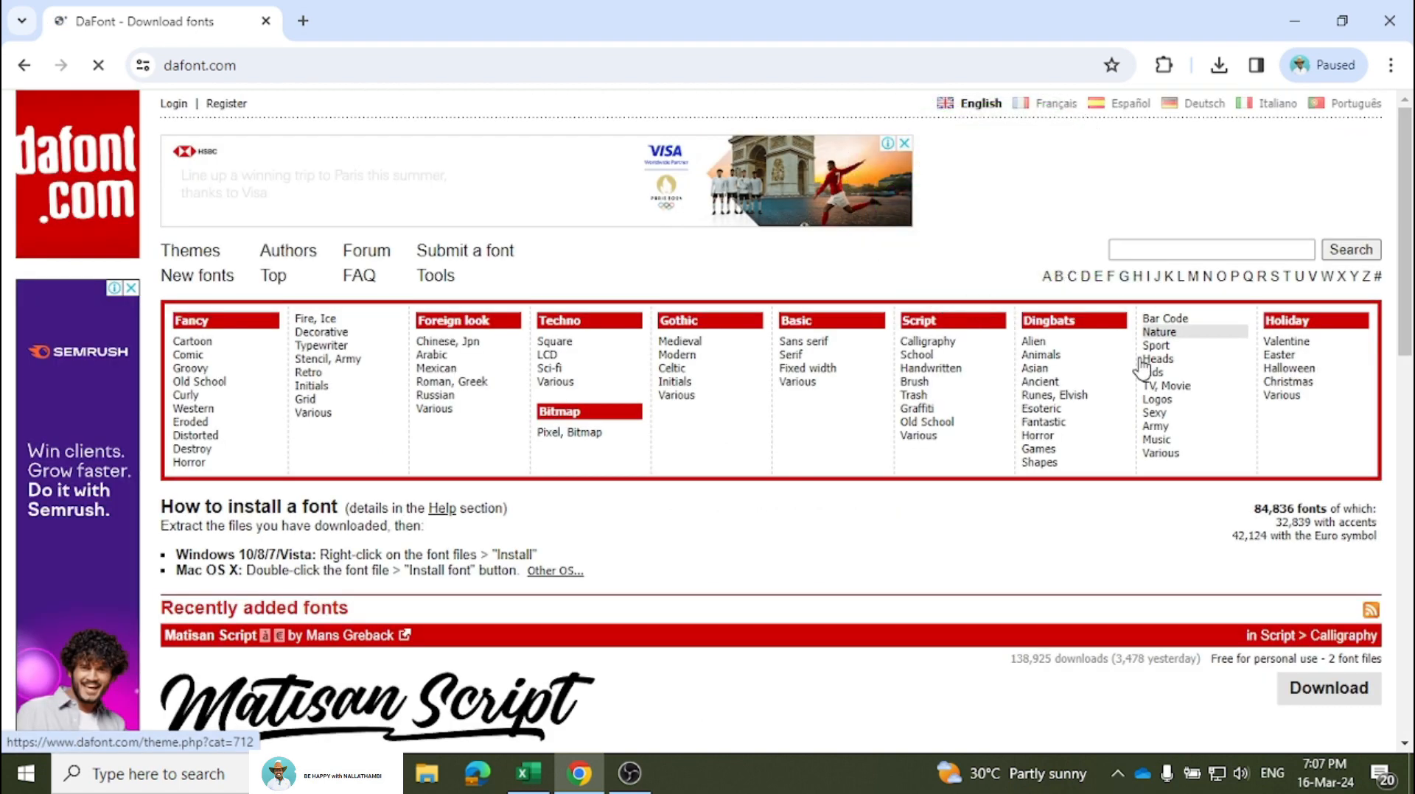
{"action": "scroll", "coordinate": [921, 361], "scroll_direction": "down", "scroll_amount": 5}
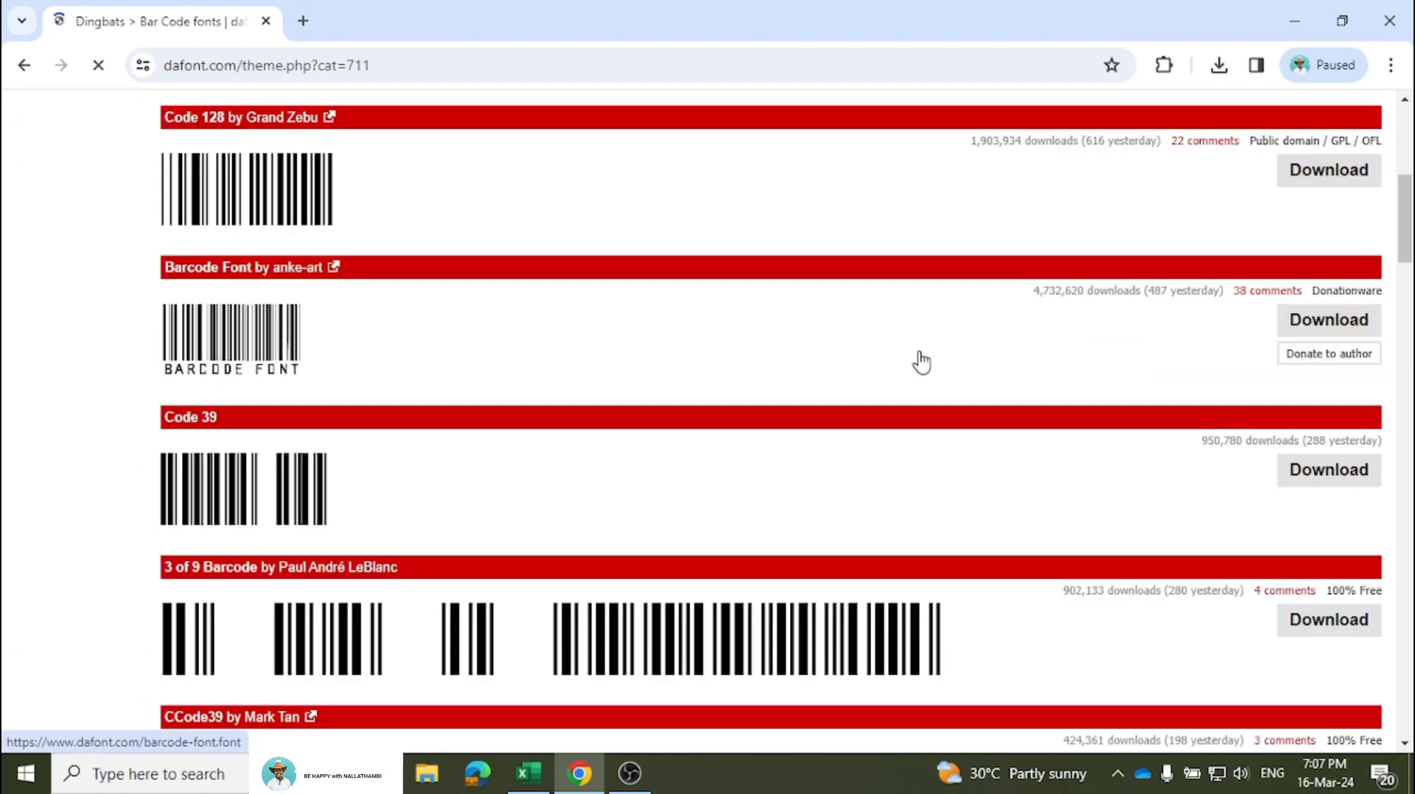
{"action": "scroll", "coordinate": [802, 286], "scroll_direction": "down", "scroll_amount": 3}
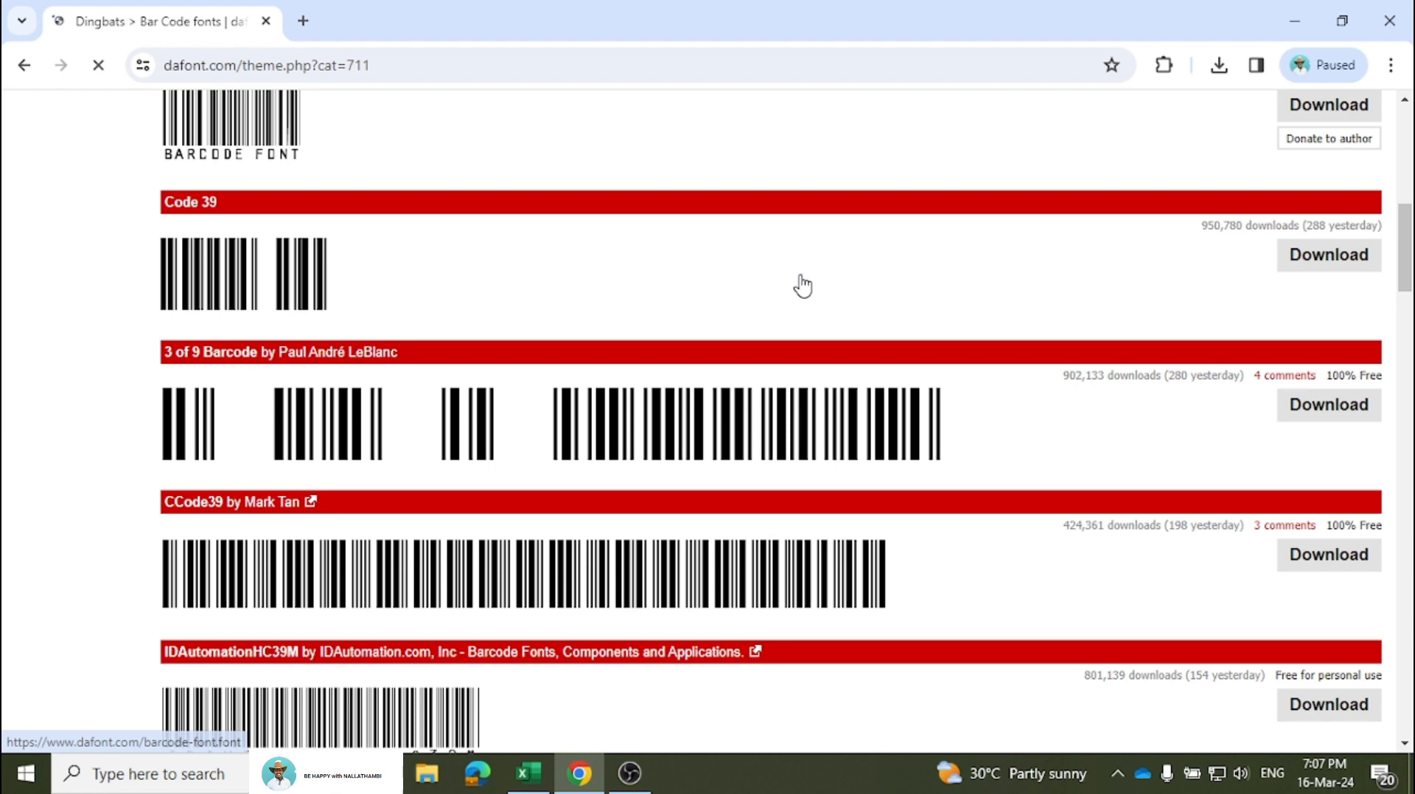
{"action": "scroll", "coordinate": [803, 286], "scroll_direction": "up", "scroll_amount": 10}
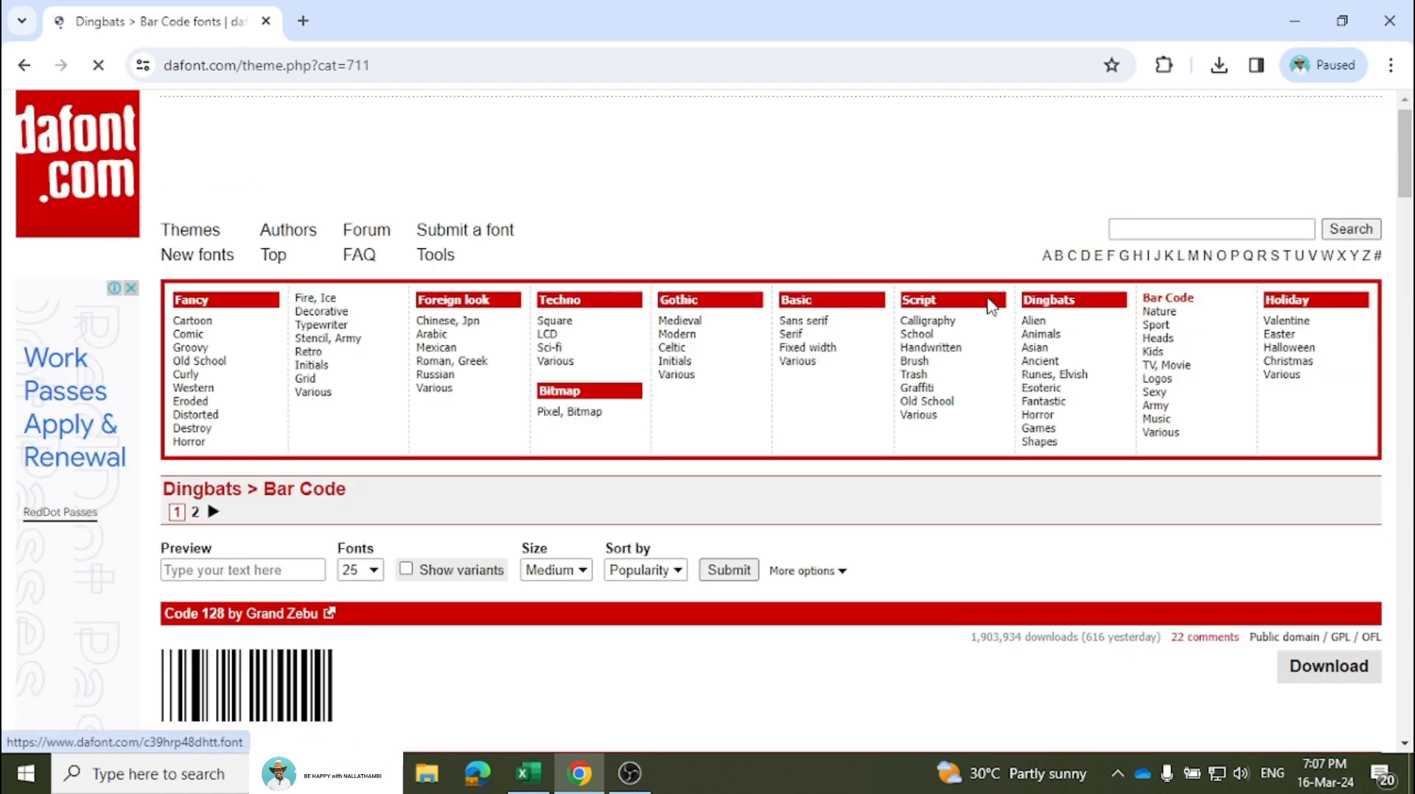
{"action": "scroll", "coordinate": [991, 306], "scroll_direction": "down", "scroll_amount": 4}
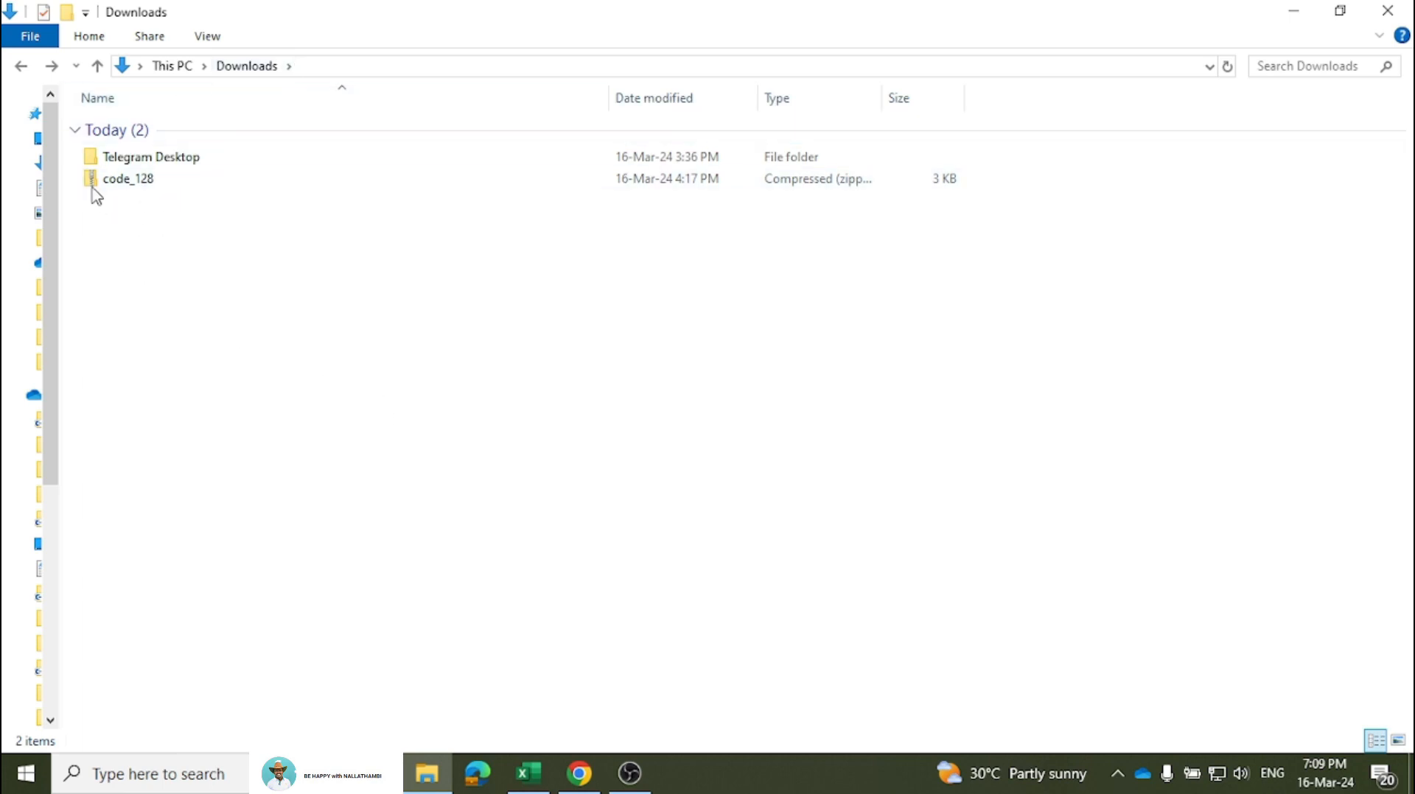
In File Explorer, open the code_128 archive in Downloads and open its code128 TrueType font file.
{"action": "double_click", "coordinate": [149, 184]}
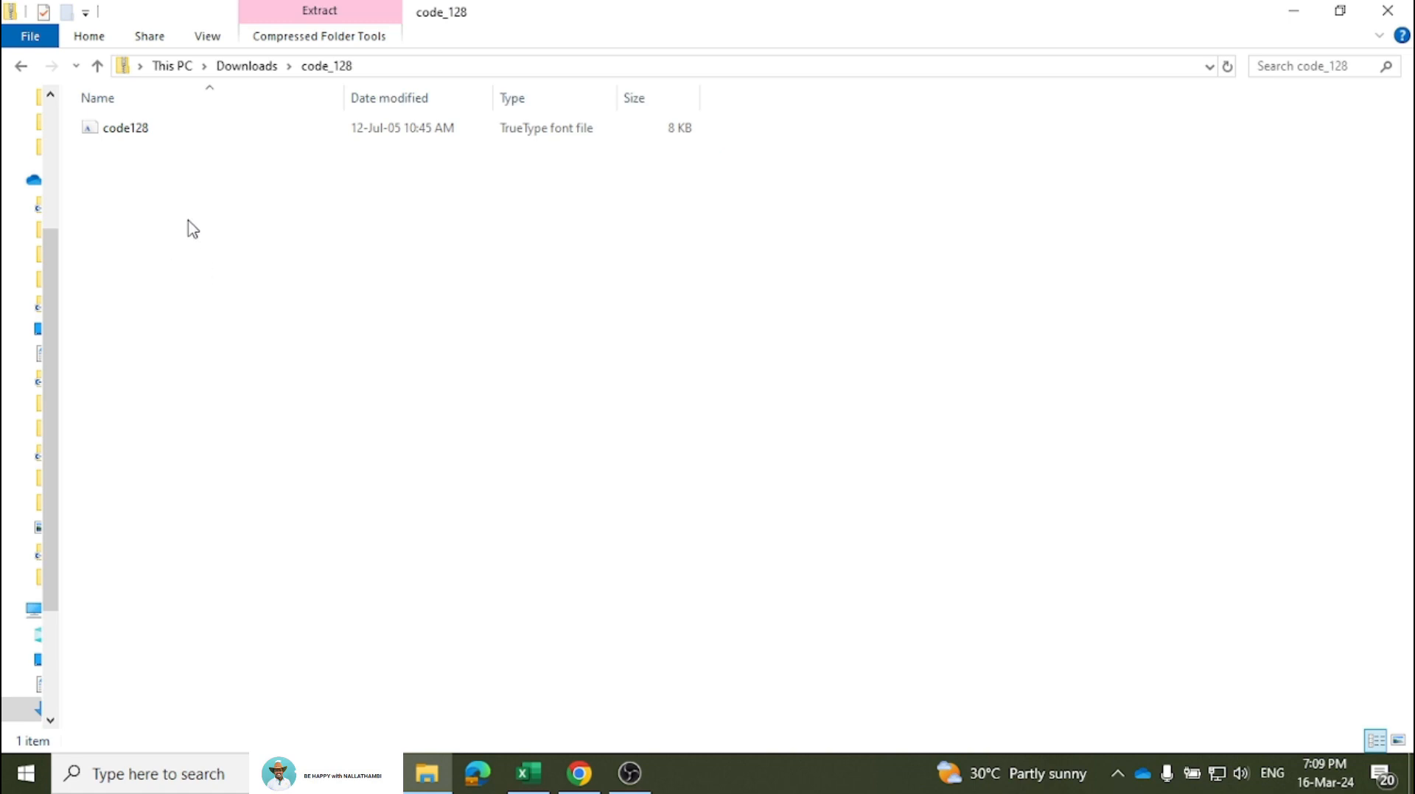
{"action": "double_click", "coordinate": [116, 136]}
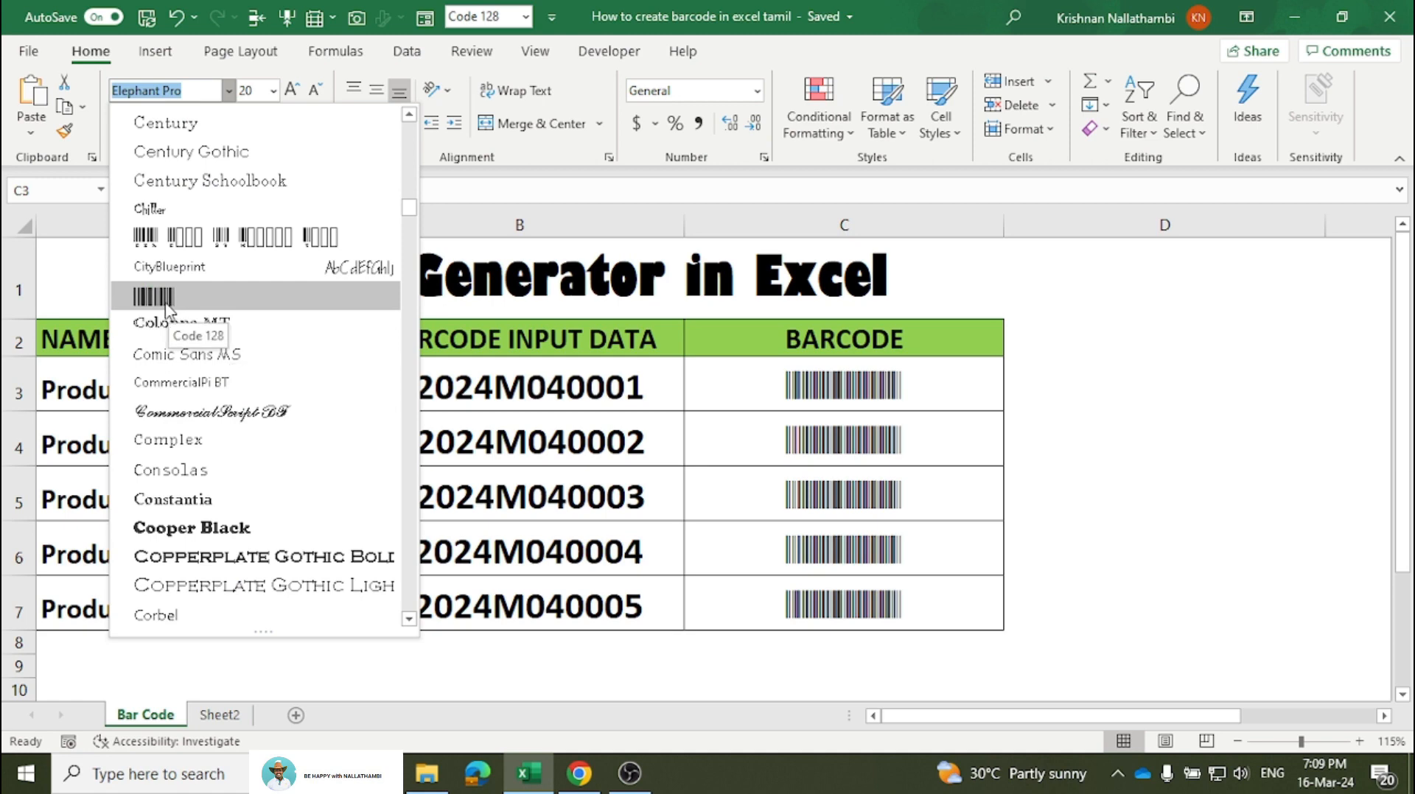
{"action": "left_click", "coordinate": [1093, 374]}
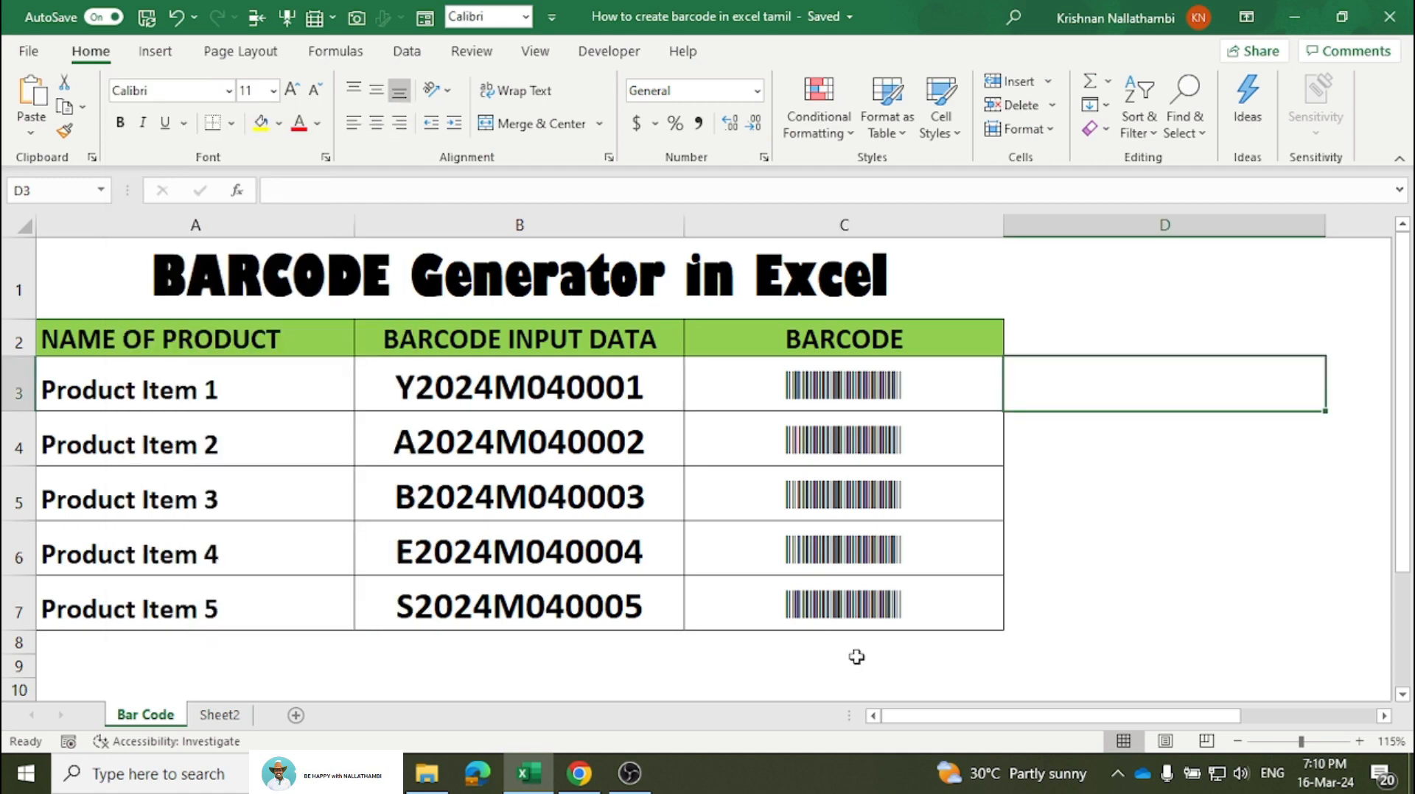